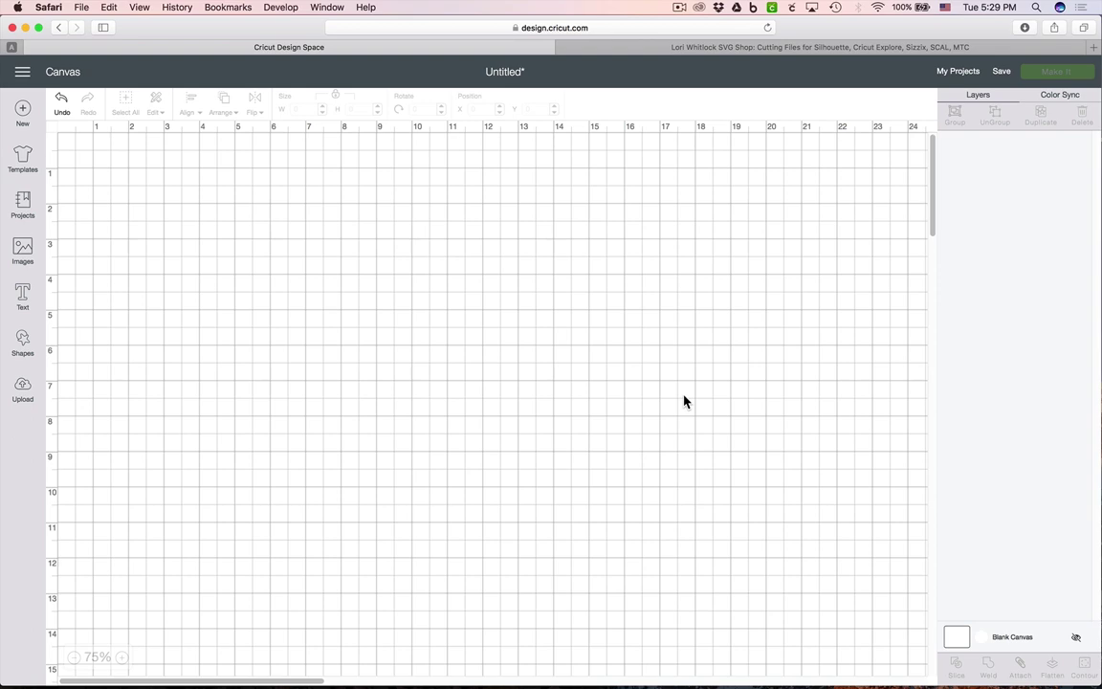
Step: In the Lori Whitlock shop, go to Cards & Layouts > Cards > Shadow Box Cards
{"action": "left_click", "coordinate": [714, 48]}
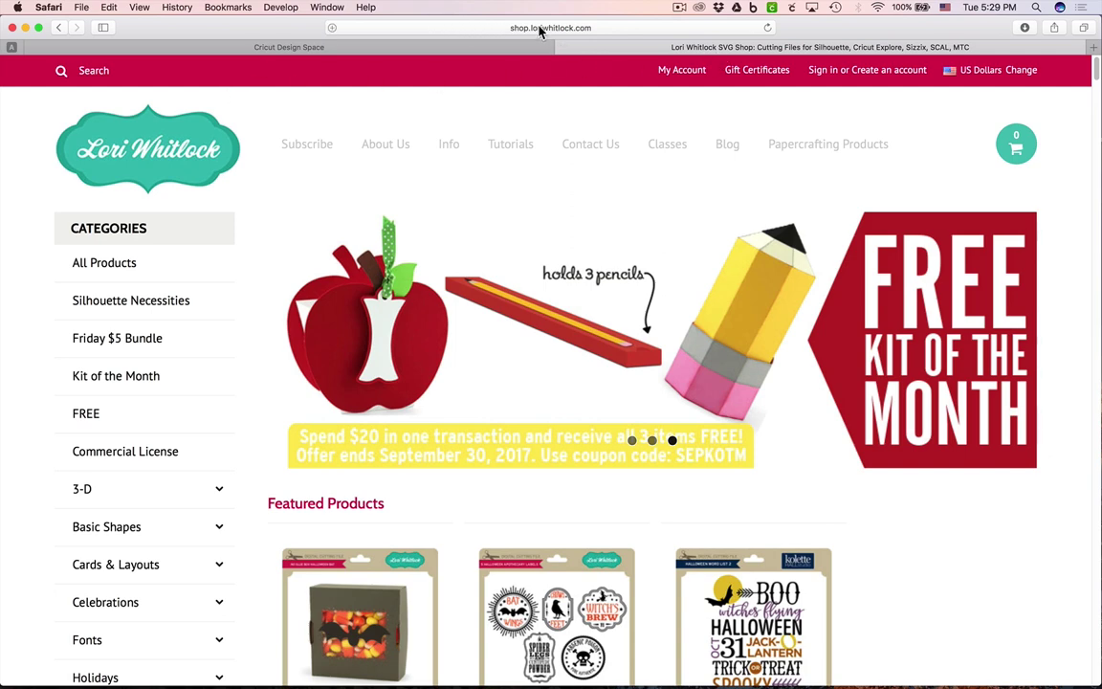
{"action": "scroll", "coordinate": [206, 373], "scroll_direction": "down", "scroll_amount": 2}
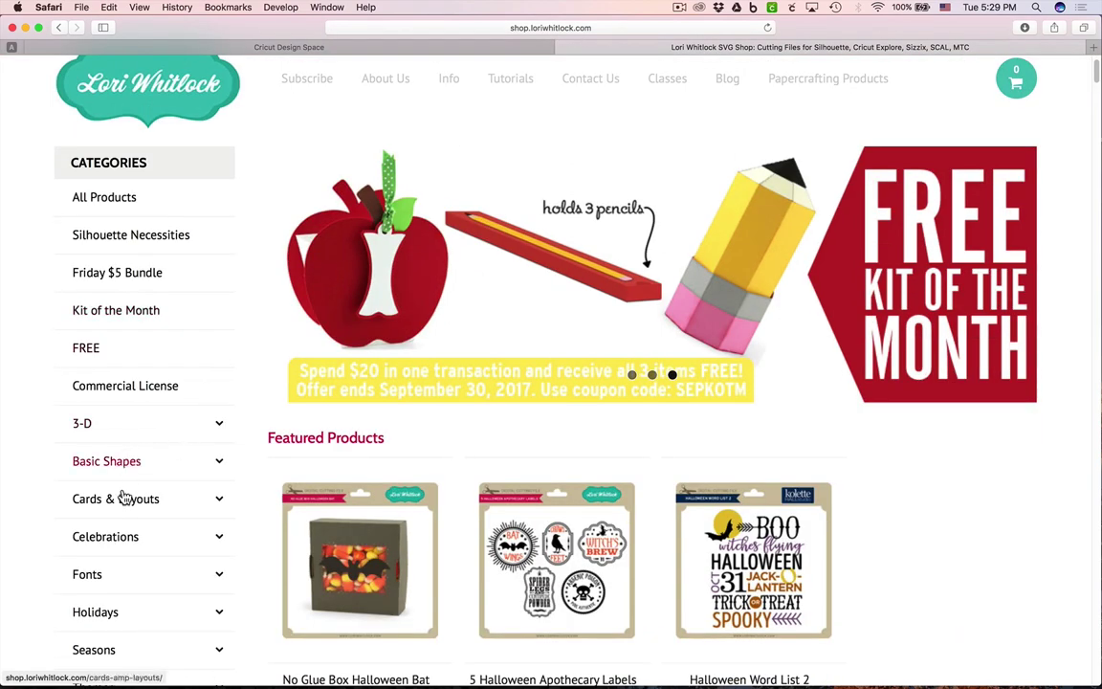
{"action": "left_click", "coordinate": [132, 501]}
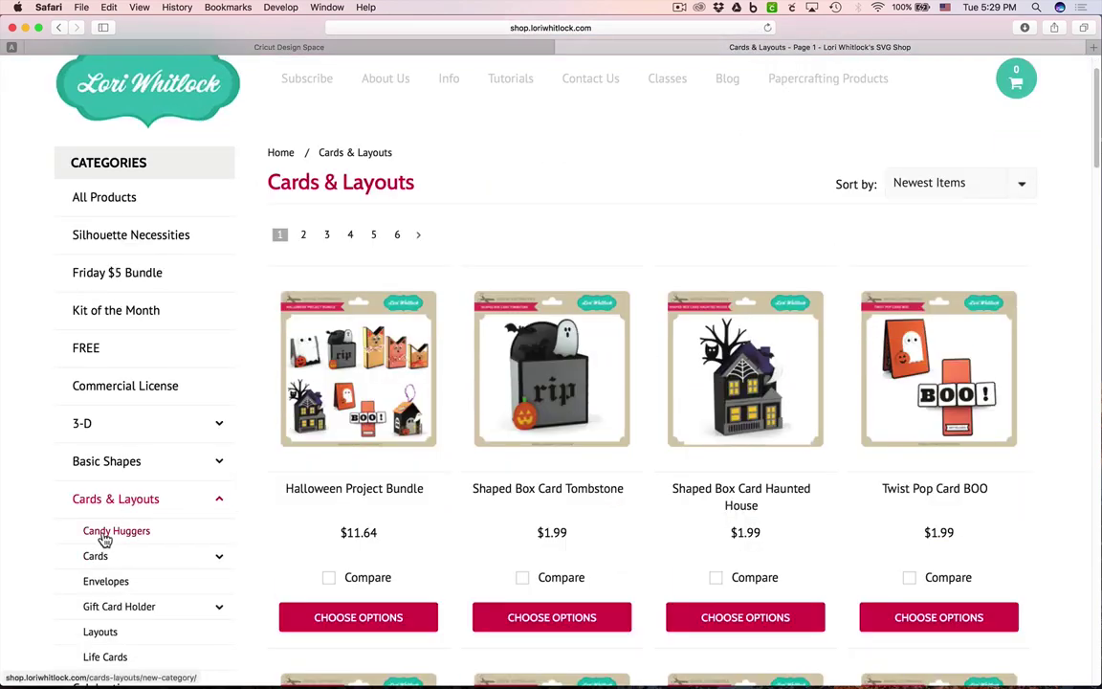
{"action": "left_click", "coordinate": [96, 556]}
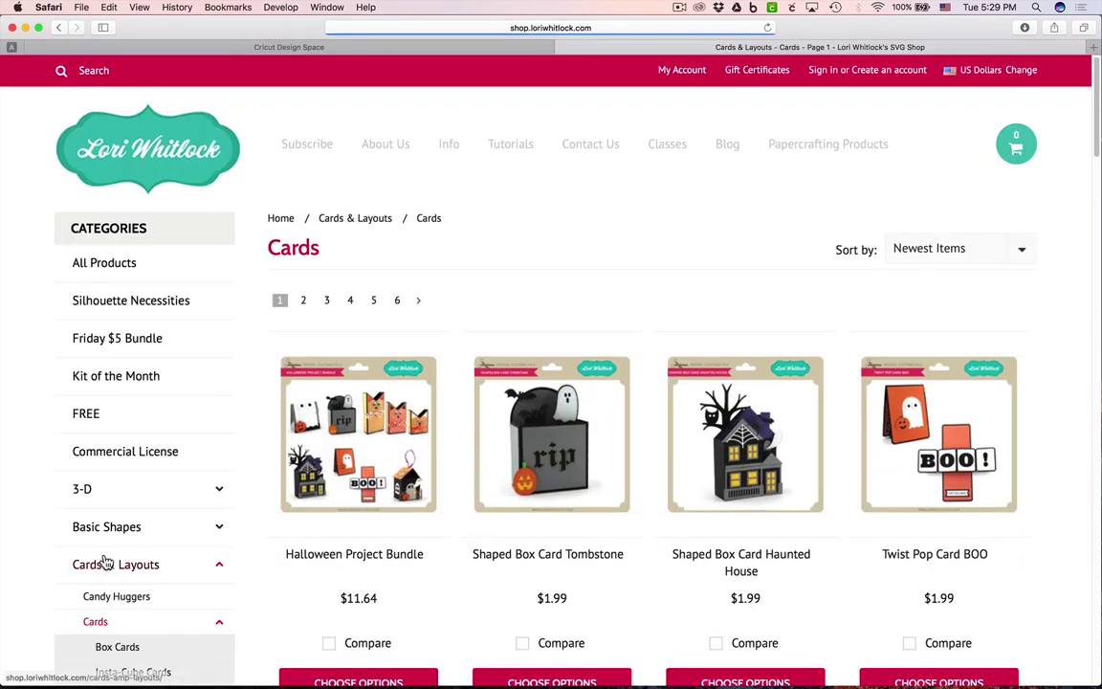
{"action": "scroll", "coordinate": [108, 559], "scroll_direction": "down", "scroll_amount": 5}
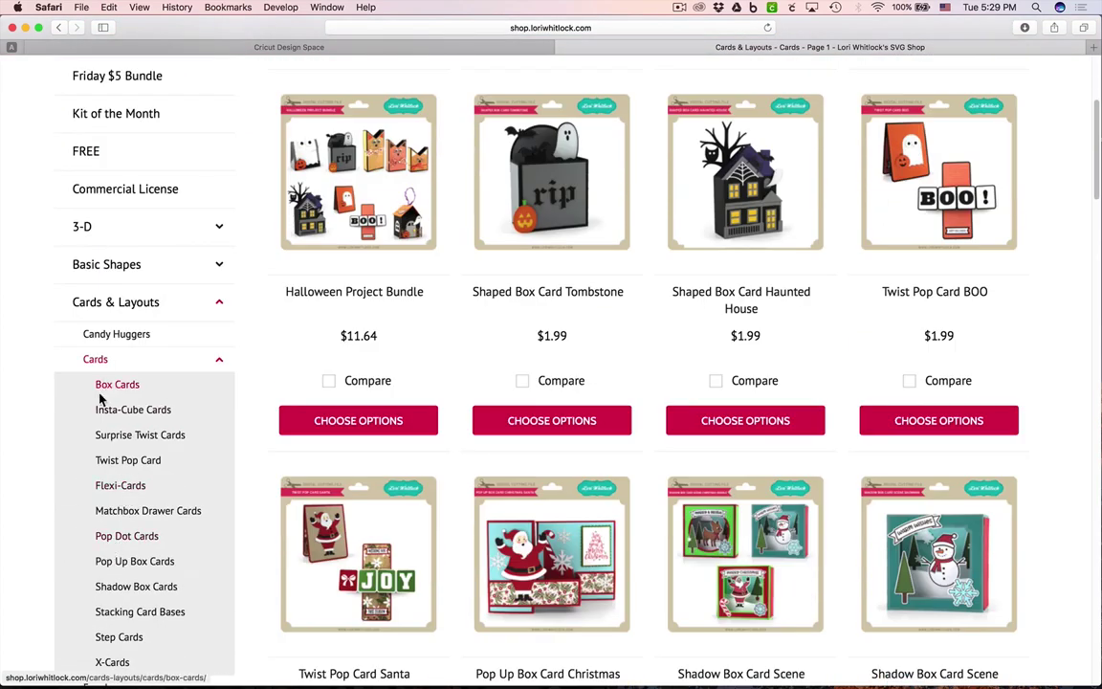
{"action": "left_click", "coordinate": [151, 590]}
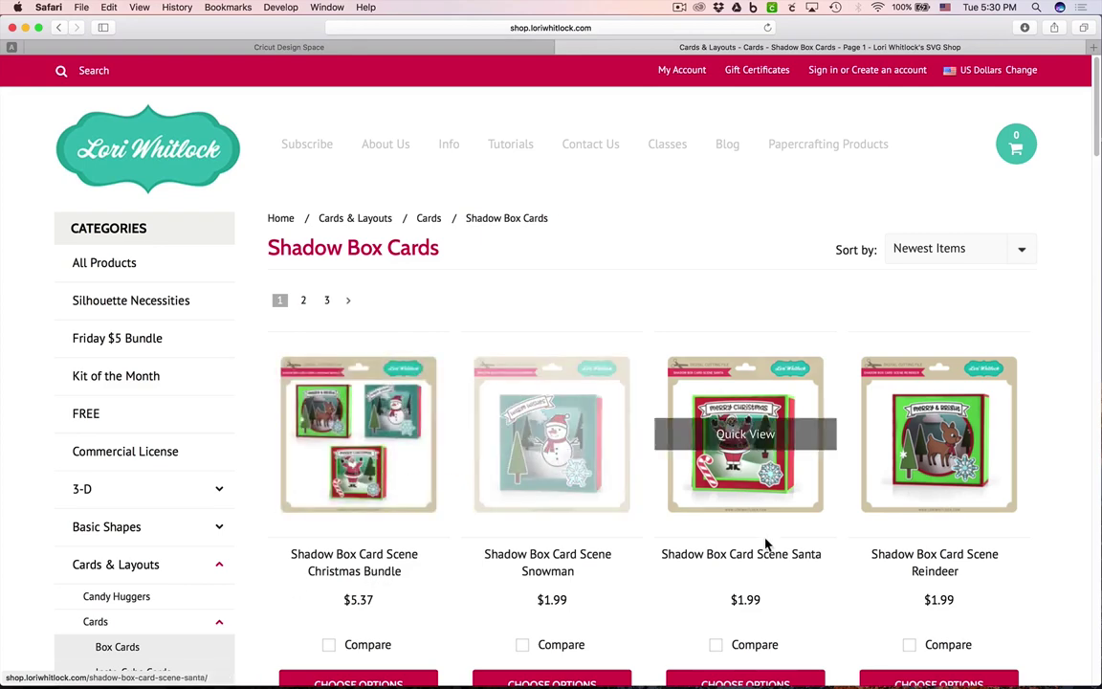
Step: Browse the Shadow Box Cards listing to the Squirrel card, then return to Design Space
{"action": "scroll", "coordinate": [769, 547], "scroll_direction": "down", "scroll_amount": 5}
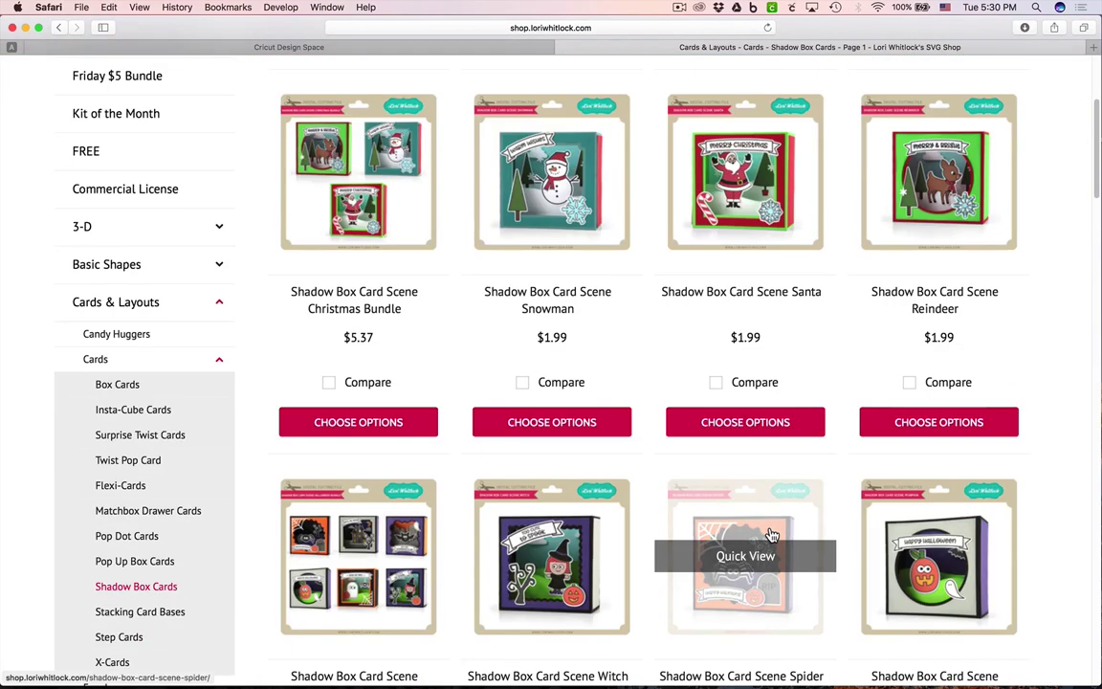
{"action": "scroll", "coordinate": [1038, 448], "scroll_direction": "down", "scroll_amount": 7}
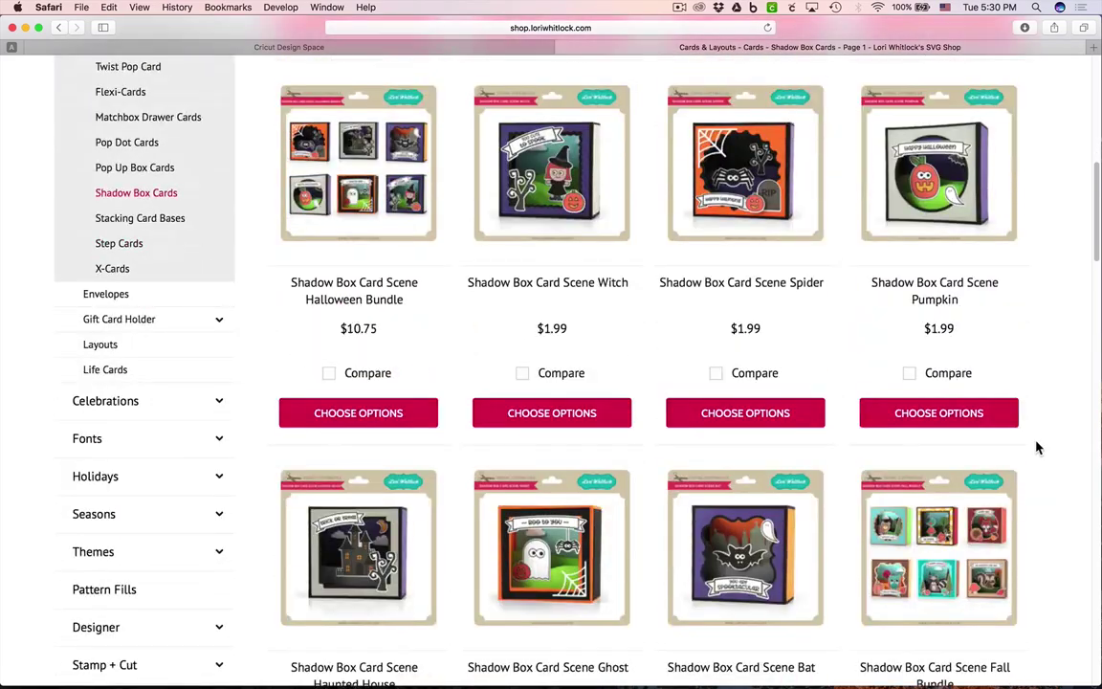
{"action": "scroll", "coordinate": [1038, 448], "scroll_direction": "down", "scroll_amount": 8}
{"action": "scroll", "coordinate": [1038, 448], "scroll_direction": "down", "scroll_amount": 2}
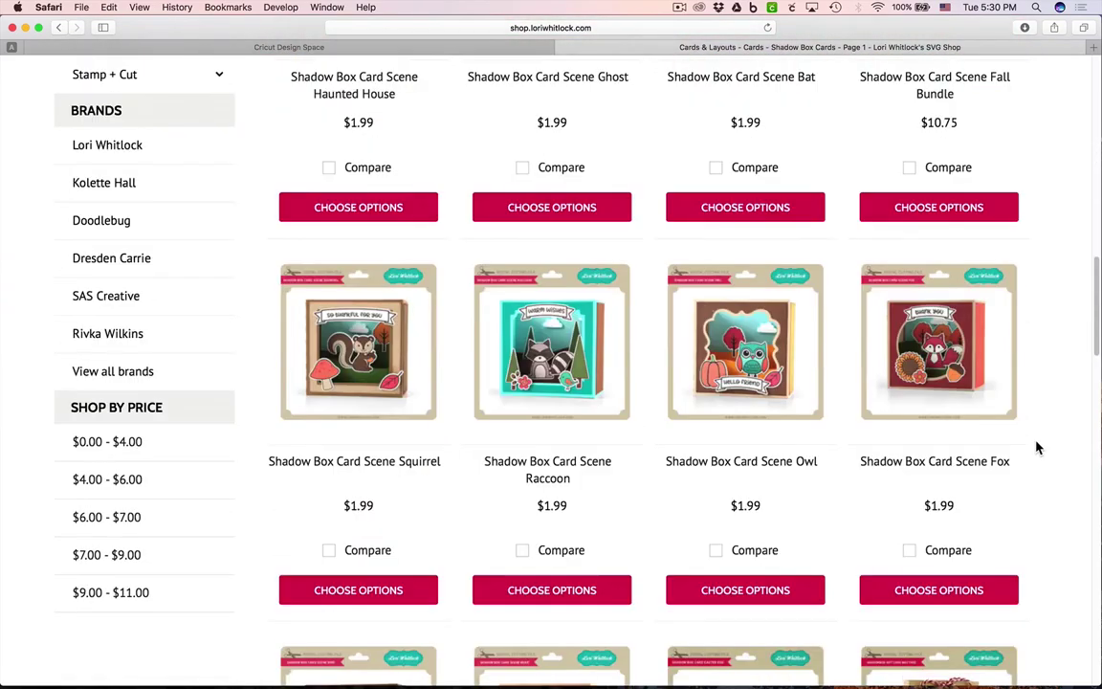
{"action": "scroll", "coordinate": [1038, 448], "scroll_direction": "up", "scroll_amount": 7}
{"action": "scroll", "coordinate": [1037, 447], "scroll_direction": "up", "scroll_amount": 7}
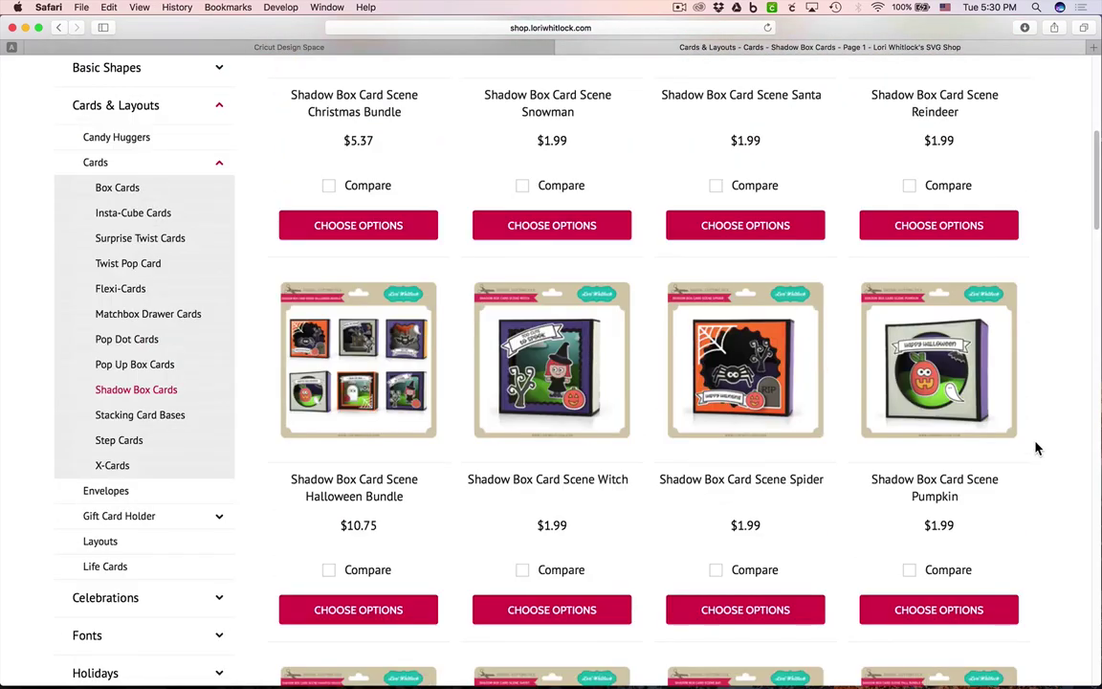
{"action": "scroll", "coordinate": [1038, 448], "scroll_direction": "up", "scroll_amount": 6}
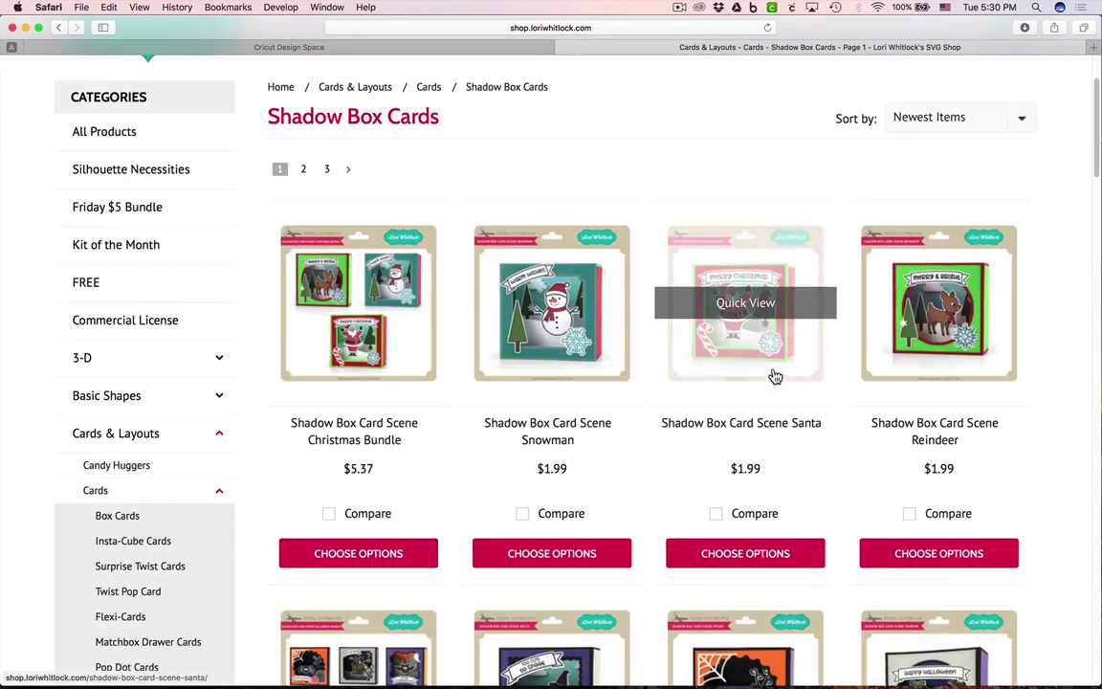
{"action": "scroll", "coordinate": [813, 372], "scroll_direction": "up", "scroll_amount": 3}
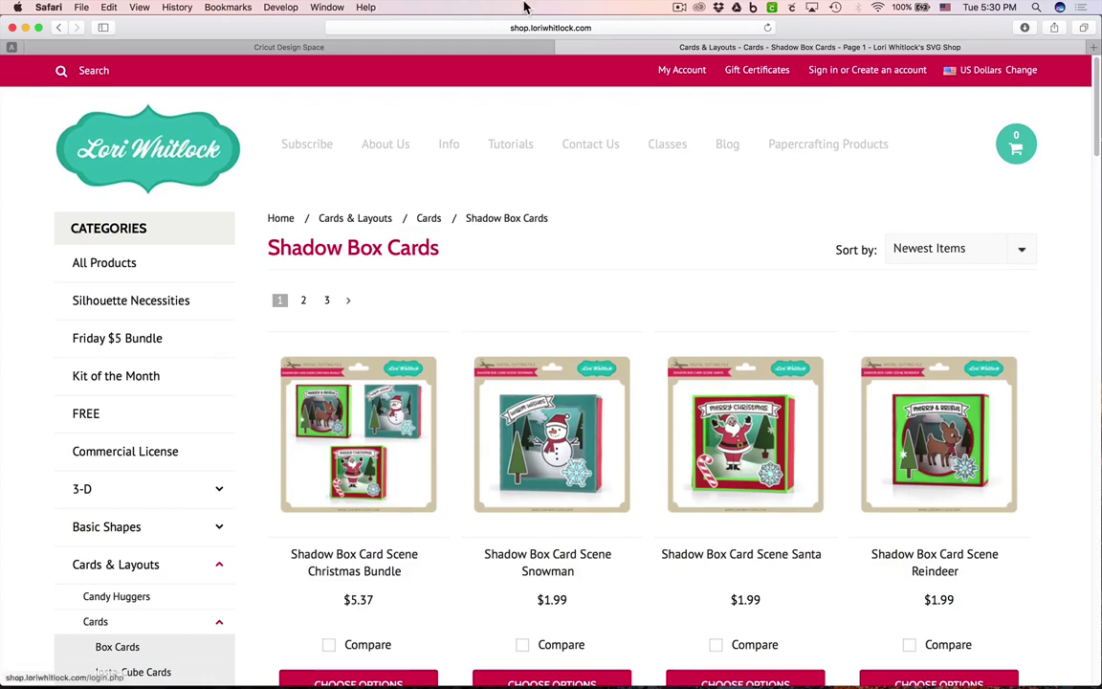
{"action": "left_click", "coordinate": [424, 48]}
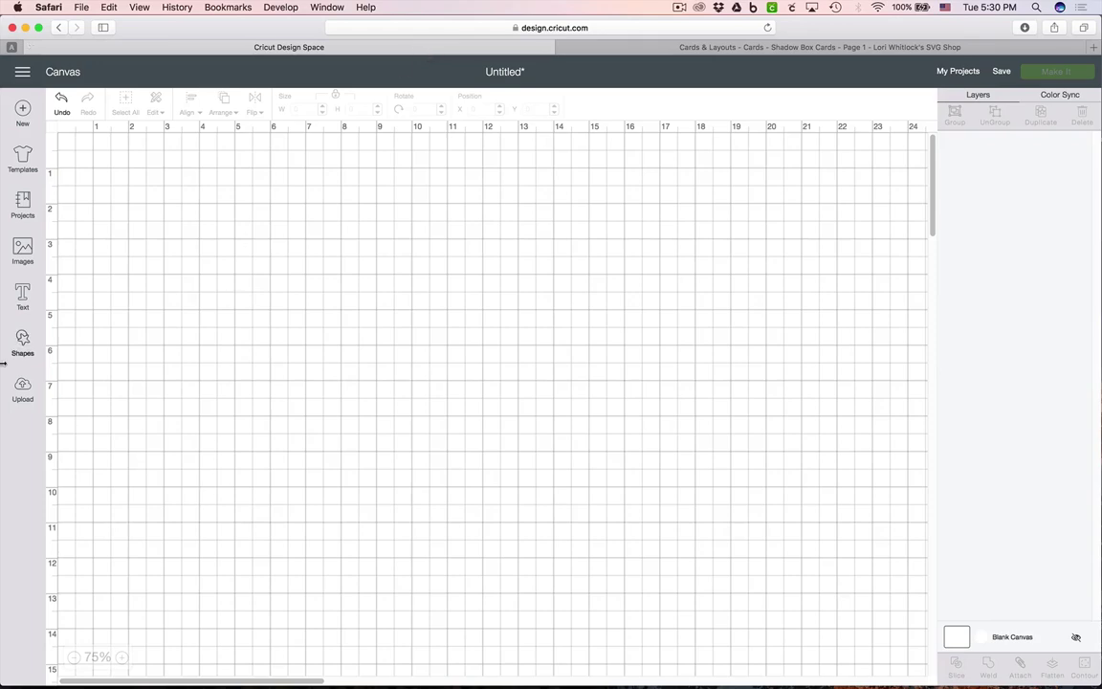
Step: Upload and save LW-Shadow-Box-Card-Scene-Squirrel.svg, then insert it on the canvas at 11.061 × 11.082 in
{"action": "left_click", "coordinate": [23, 393]}
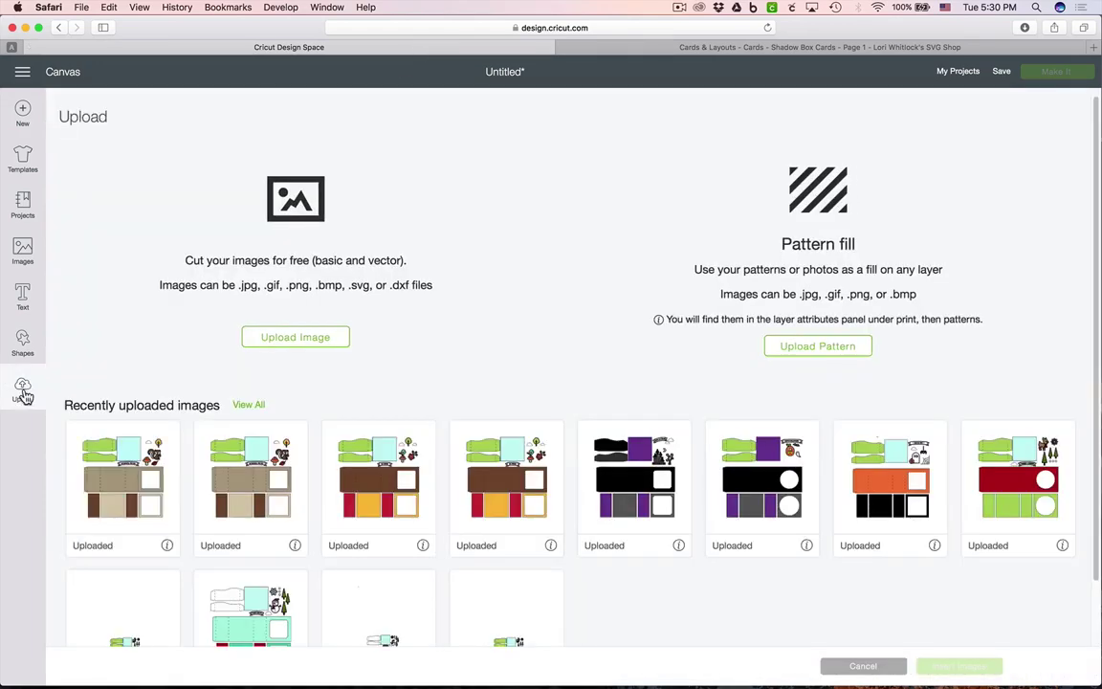
{"action": "left_click", "coordinate": [293, 339]}
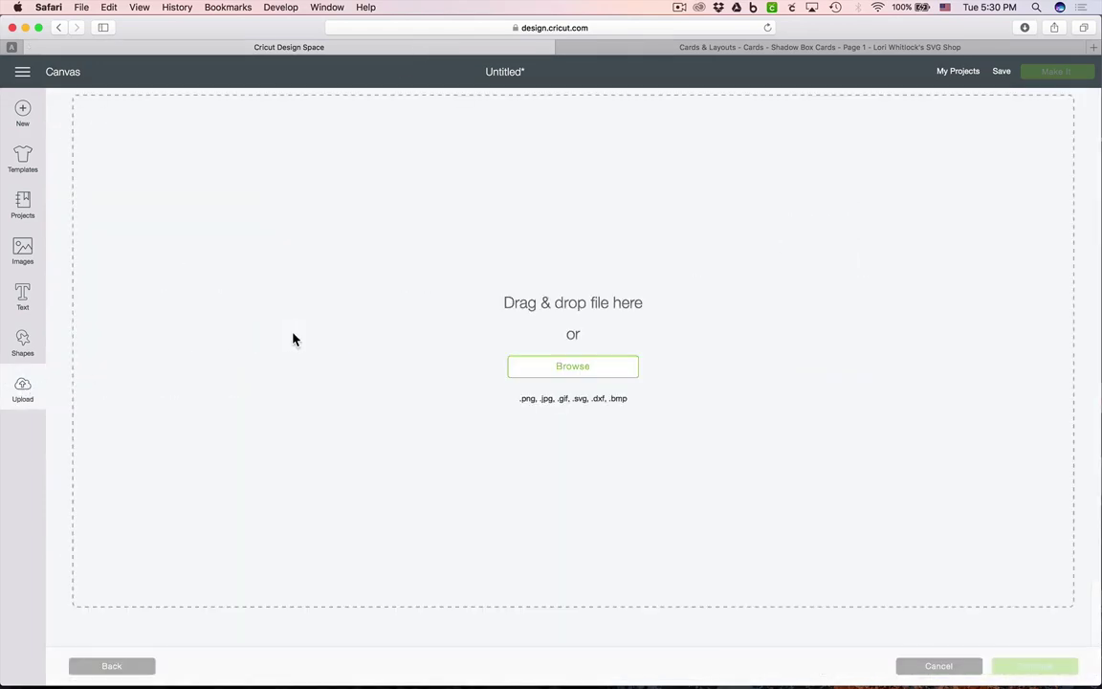
{"action": "left_click", "coordinate": [590, 368]}
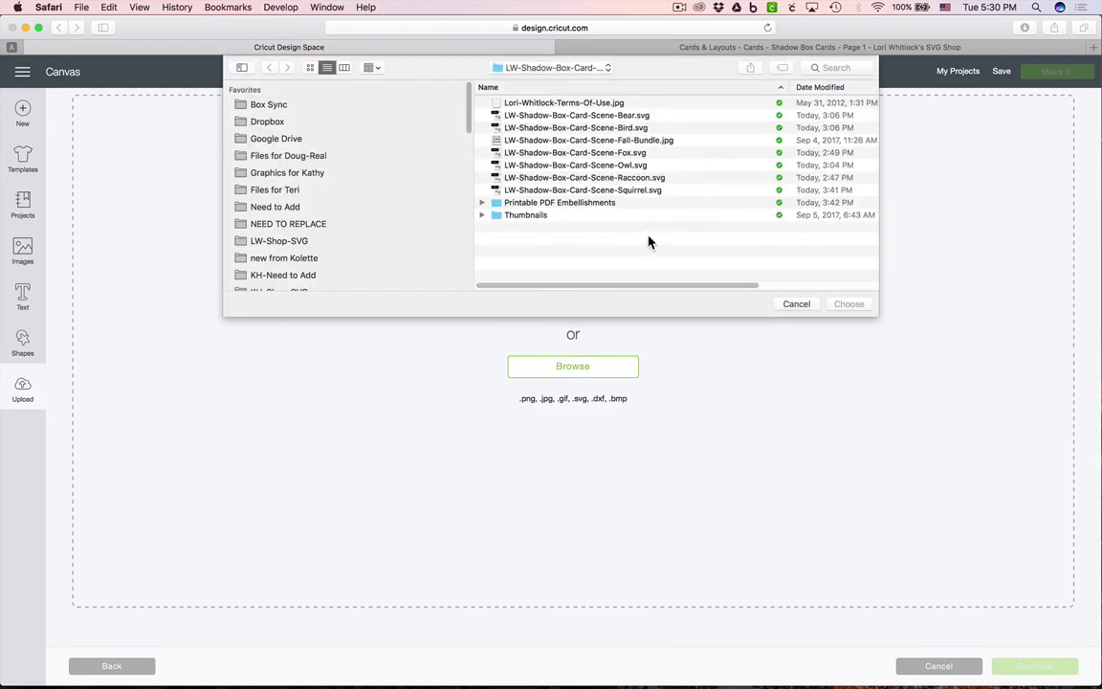
{"action": "left_click", "coordinate": [603, 191]}
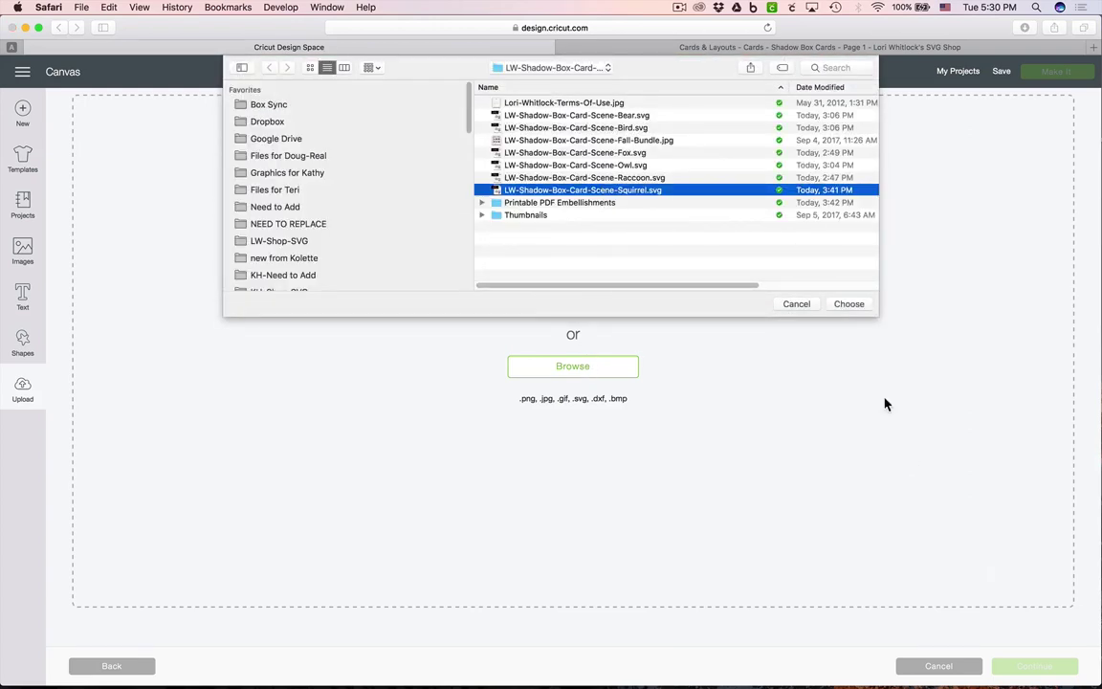
{"action": "left_click", "coordinate": [849, 303]}
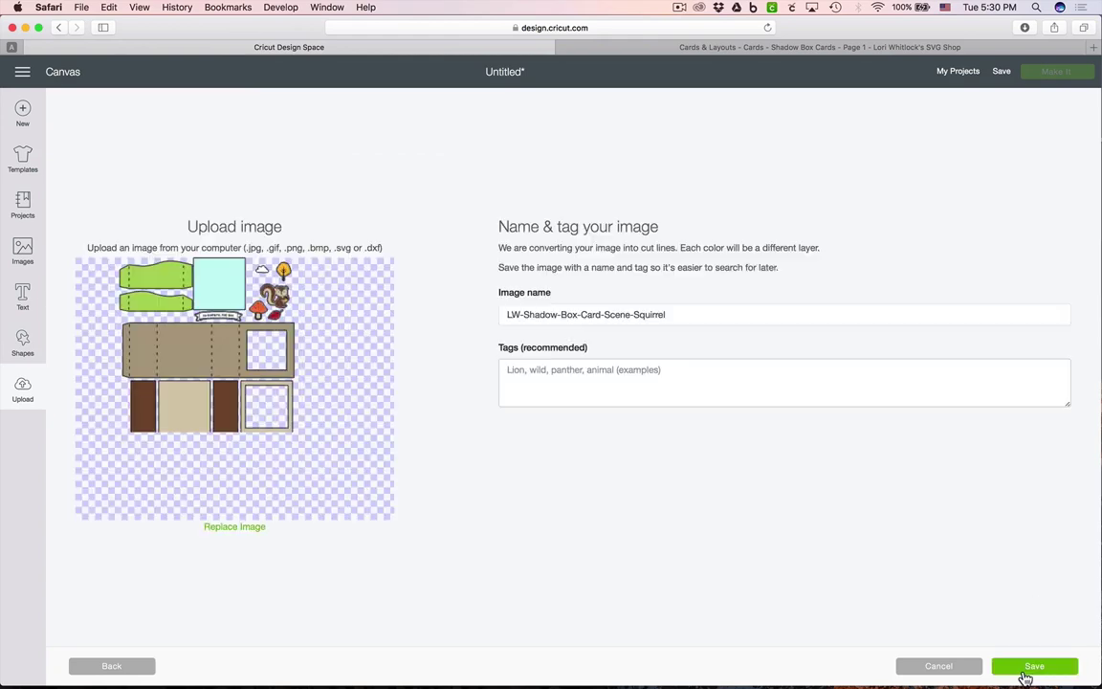
{"action": "left_click", "coordinate": [1028, 667]}
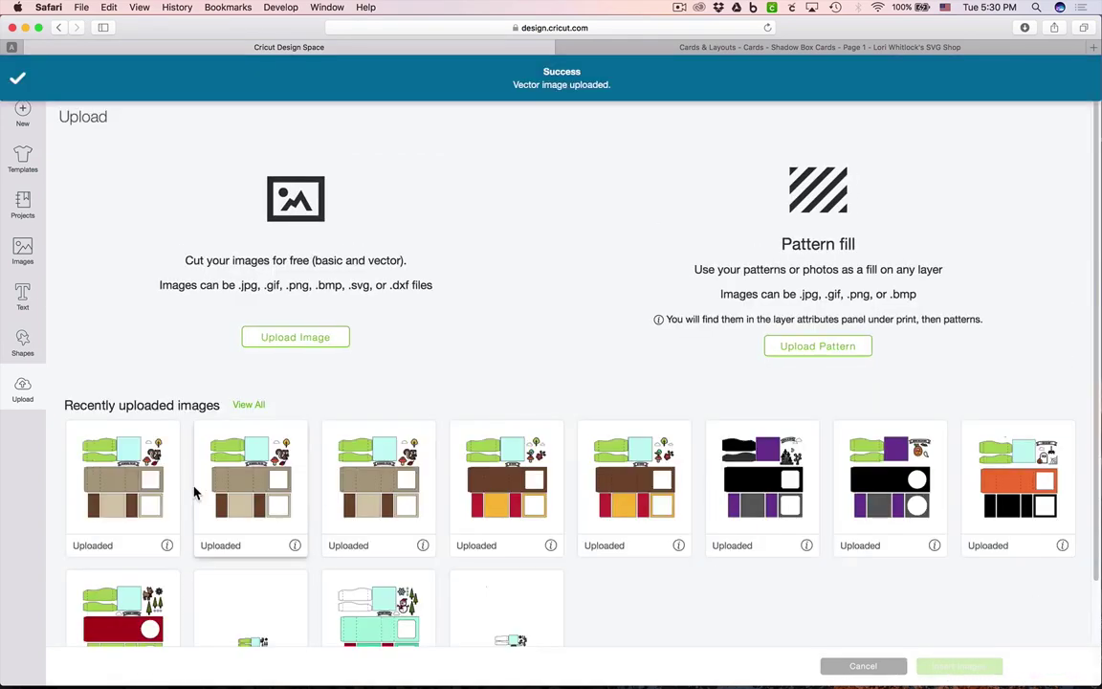
{"action": "left_click", "coordinate": [138, 435]}
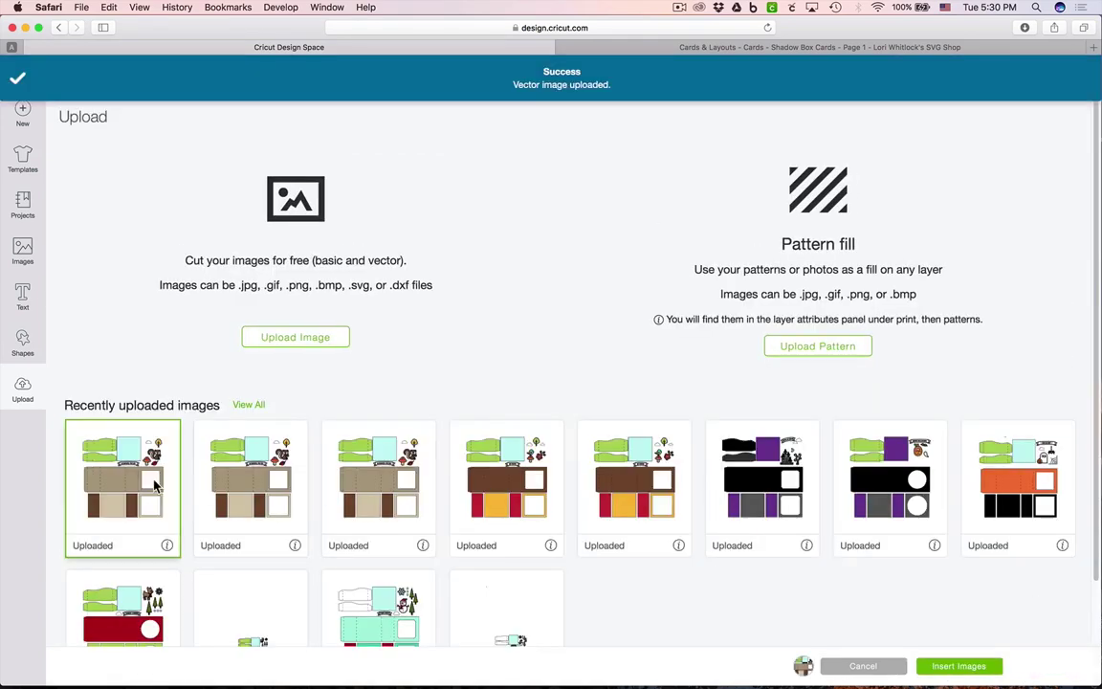
{"action": "left_click", "coordinate": [963, 666]}
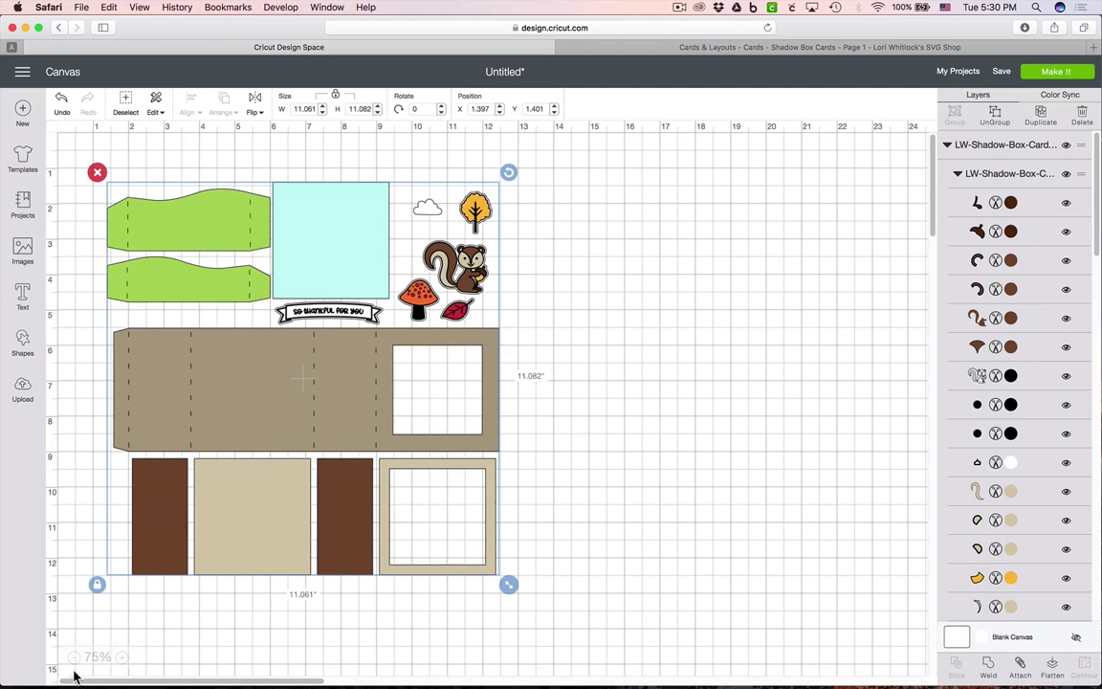
Step: Check the design at a closer zoom, return to 75%, and ungroup the squirrel card one level
{"action": "left_click", "coordinate": [120, 657]}
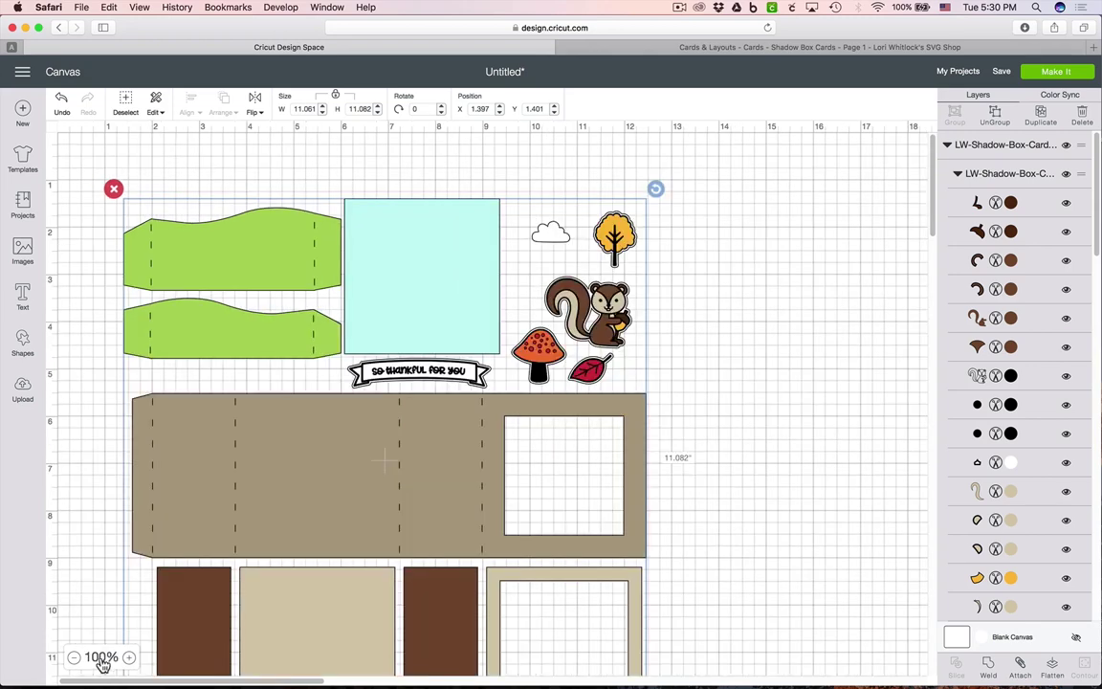
{"action": "left_click", "coordinate": [75, 659]}
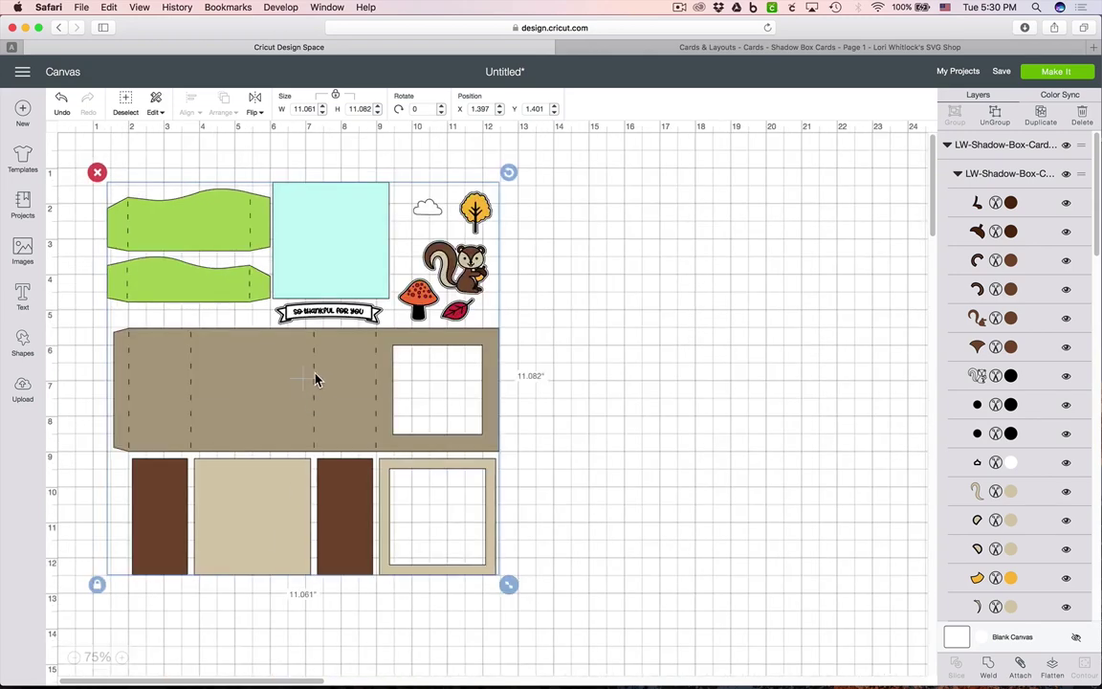
{"action": "right_click", "coordinate": [233, 356]}
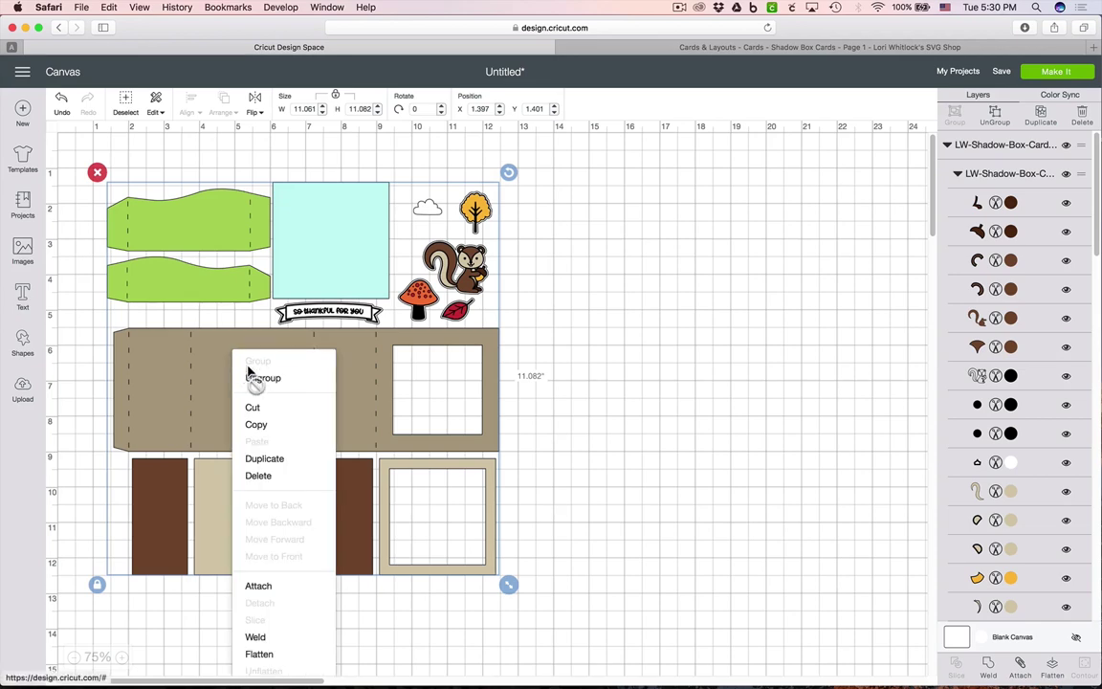
{"action": "left_click", "coordinate": [256, 378]}
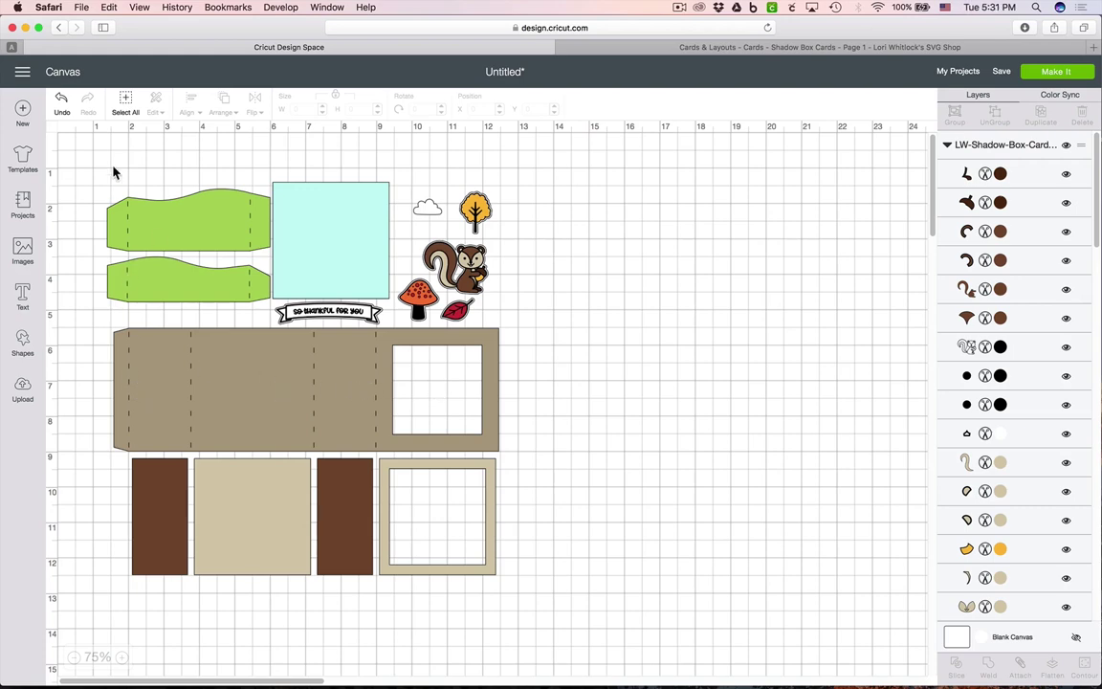
Step: Attach the top wave, lower wave and tan base strip each to their dashed score lines
{"action": "left_click_drag", "start_coordinate": [106, 167], "coordinate": [139, 222]}
{"action": "left_click_drag", "start_coordinate": [81, 194], "coordinate": [149, 228]}
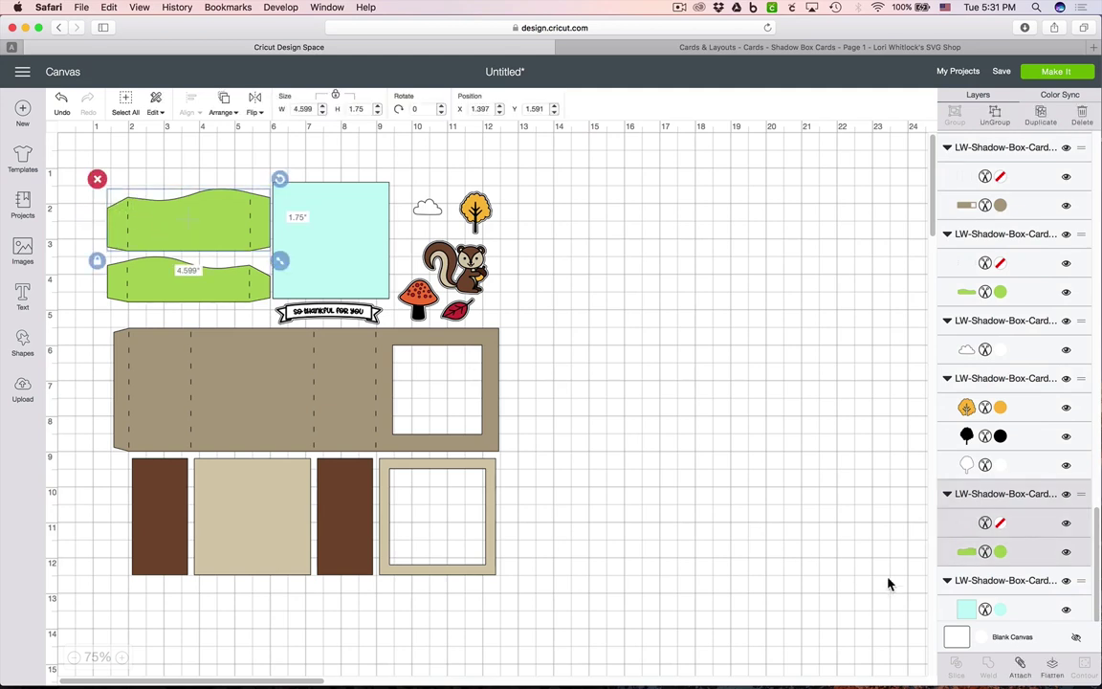
{"action": "left_click", "coordinate": [1021, 667]}
{"action": "left_click_drag", "start_coordinate": [71, 283], "coordinate": [159, 315]}
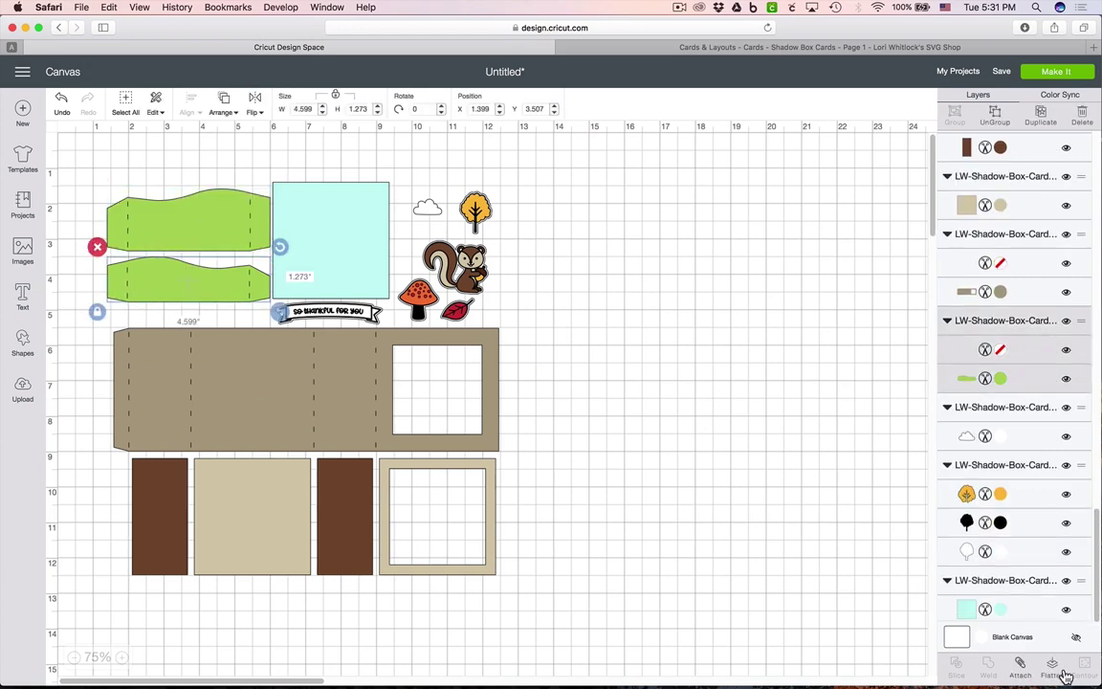
{"action": "left_click", "coordinate": [1021, 667]}
{"action": "left_click_drag", "start_coordinate": [84, 373], "coordinate": [203, 402]}
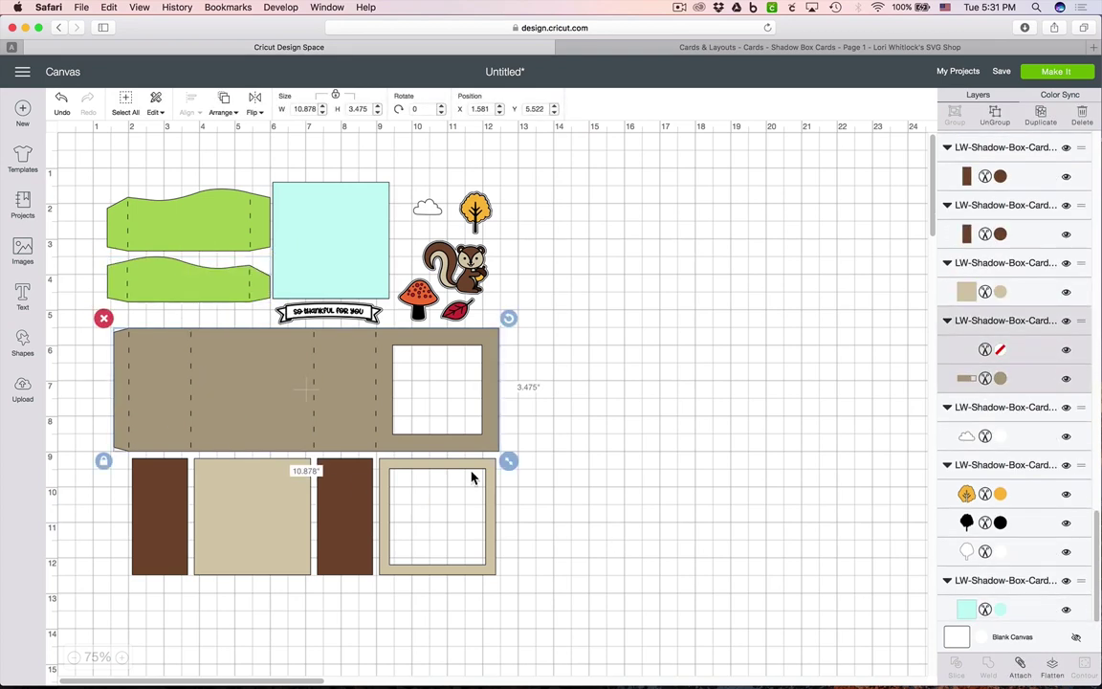
{"action": "left_click", "coordinate": [1020, 667]}
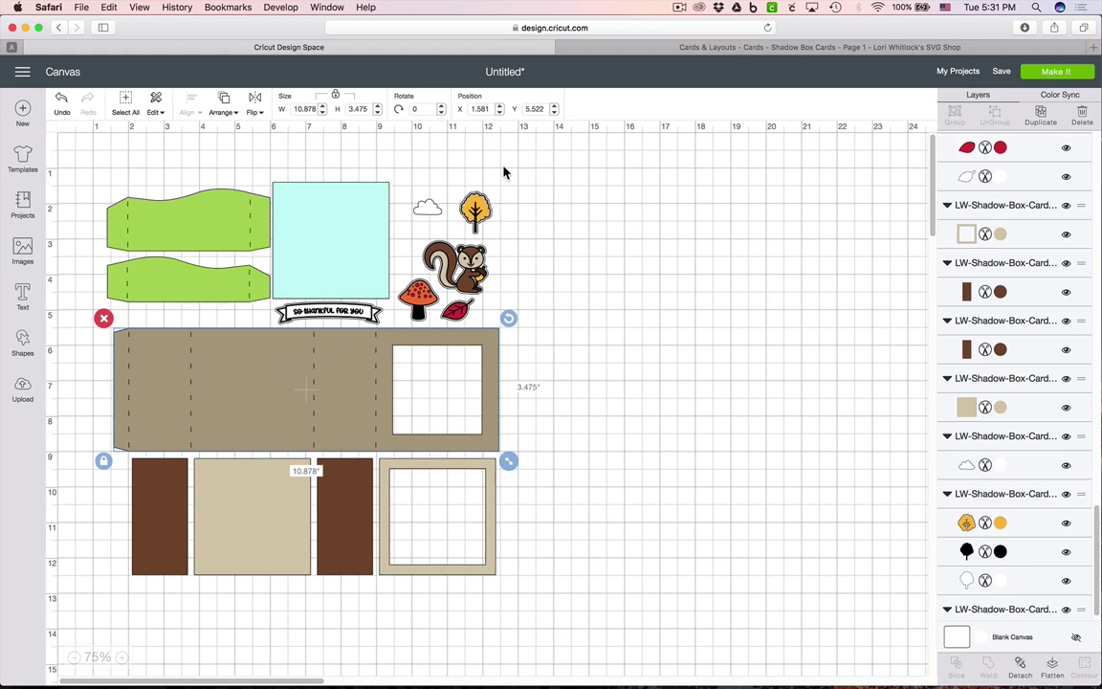
Step: Move the cloud above the top green wave and flatten the tree, squirrel, mushroom and leaf
{"action": "left_click", "coordinate": [435, 210]}
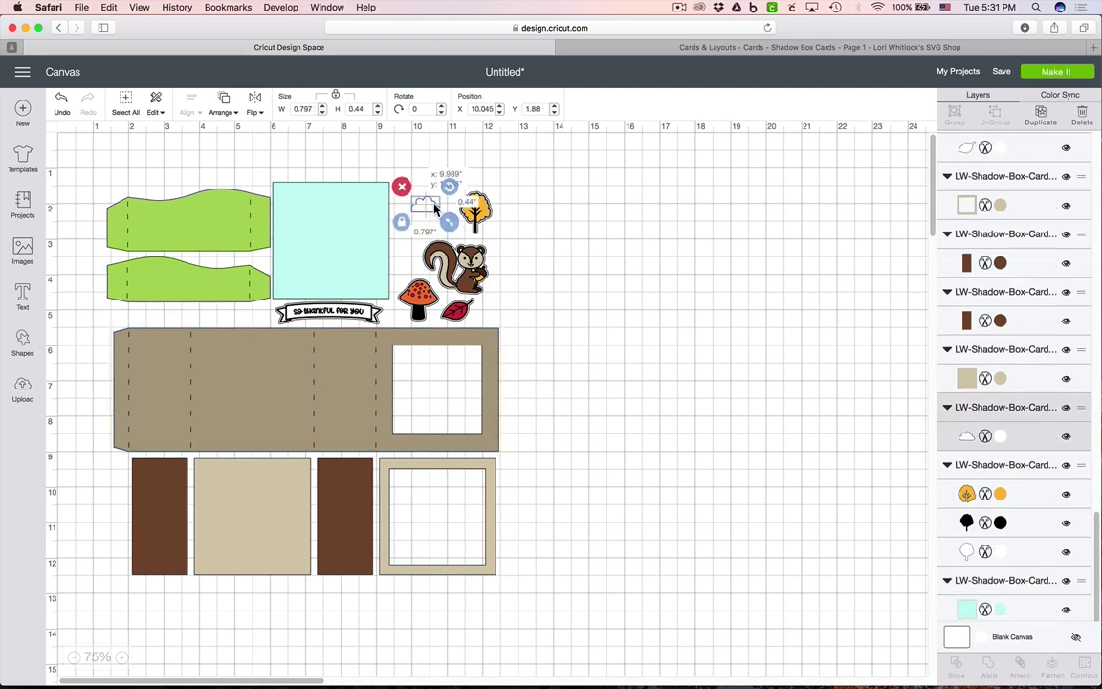
{"action": "left_click_drag", "start_coordinate": [436, 210], "coordinate": [164, 181]}
{"action": "left_click_drag", "start_coordinate": [511, 170], "coordinate": [413, 317]}
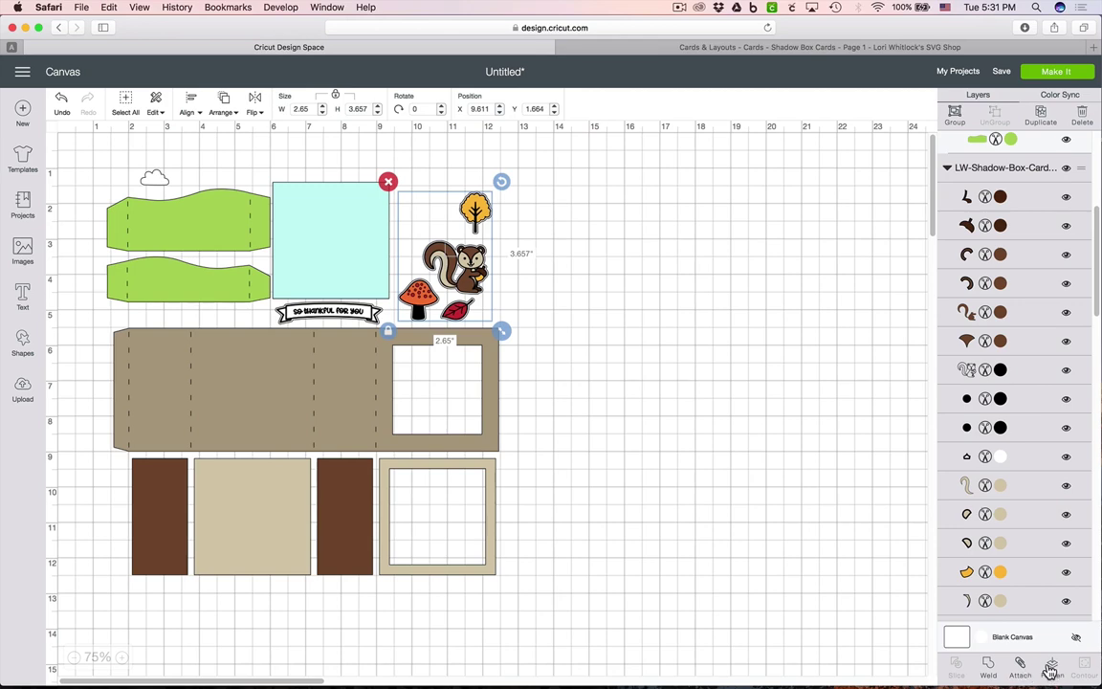
{"action": "left_click", "coordinate": [1052, 664]}
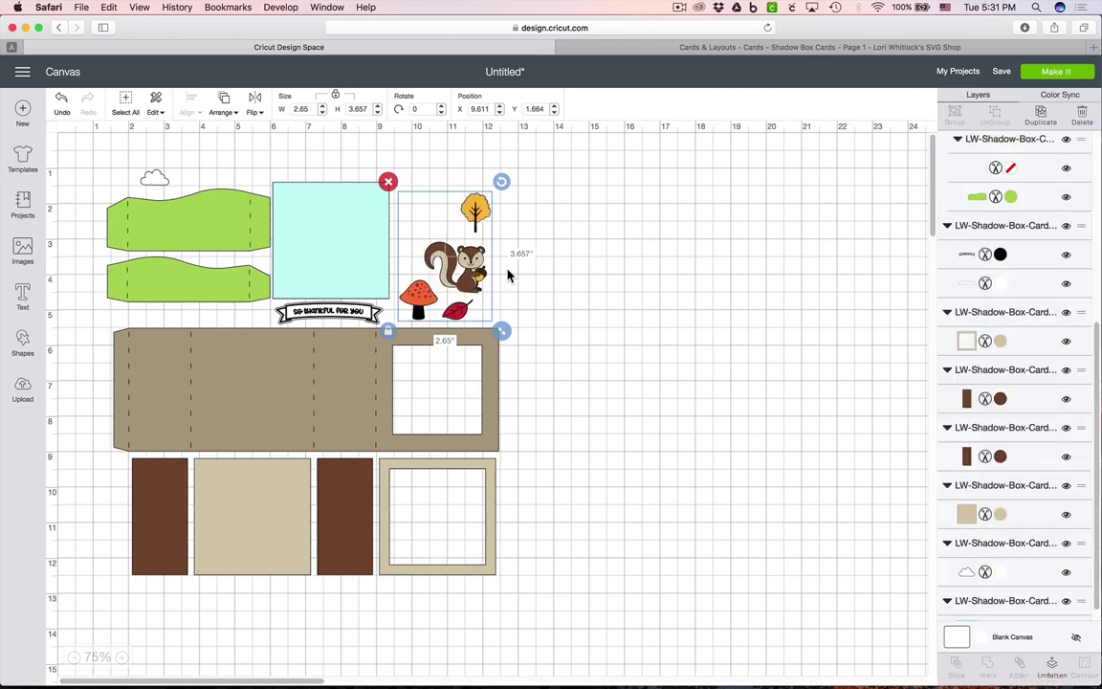
Step: Shift the flattened scene right and flatten the 'so thankful for you' banner
{"action": "left_click_drag", "start_coordinate": [479, 276], "coordinate": [583, 268]}
{"action": "left_click_drag", "start_coordinate": [411, 307], "coordinate": [329, 321]}
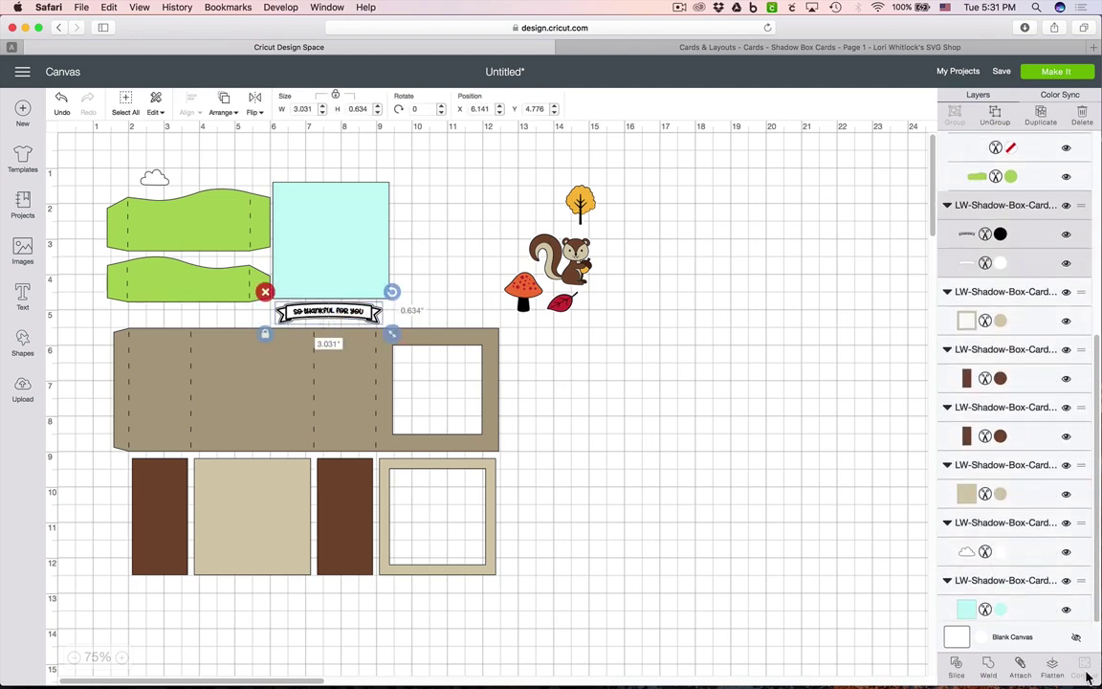
{"action": "left_click", "coordinate": [1051, 667]}
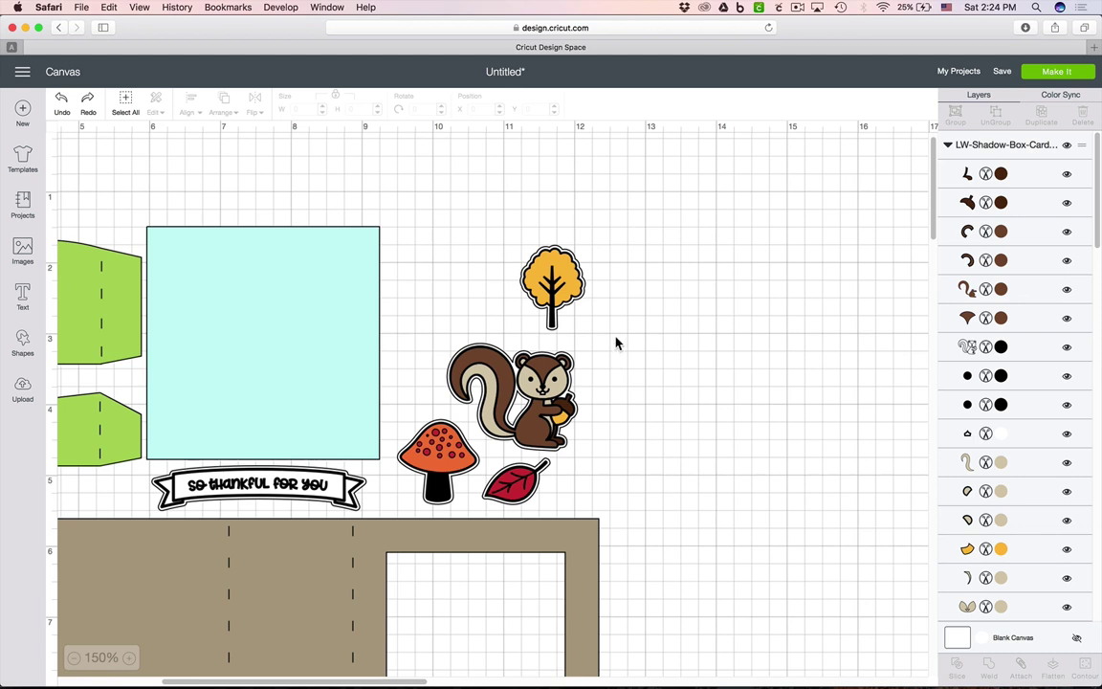
Step: Ungroup the tree and recolour its yellow foliage layer to bright green #8BD12E
{"action": "left_click", "coordinate": [571, 293]}
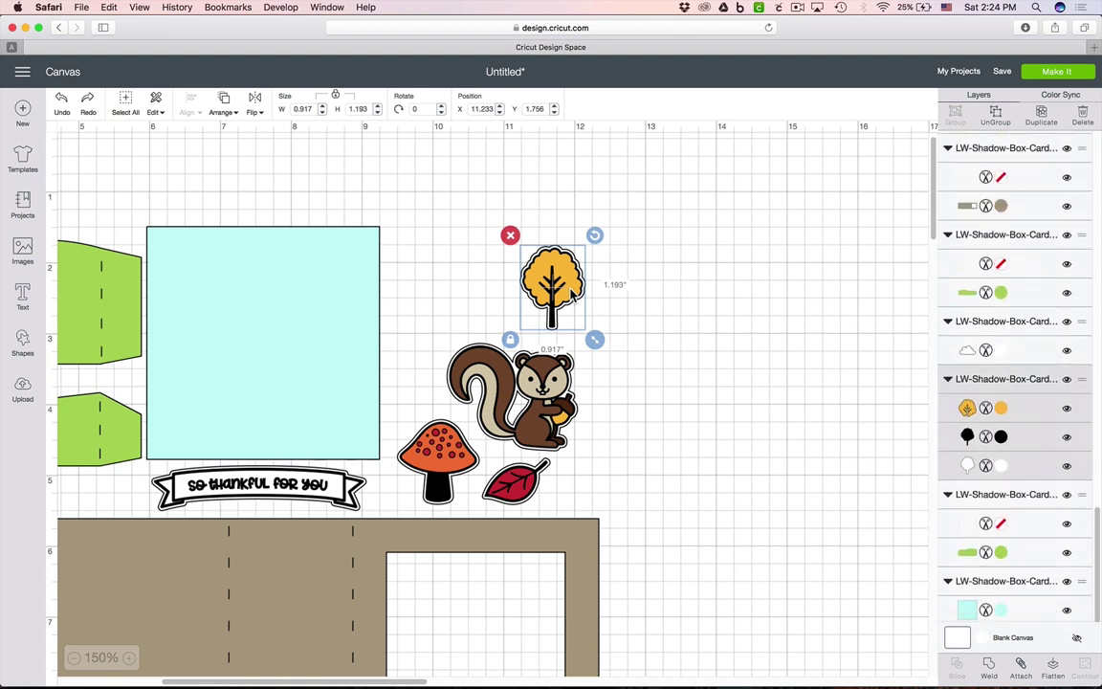
{"action": "right_click", "coordinate": [571, 294]}
{"action": "left_click", "coordinate": [588, 321]}
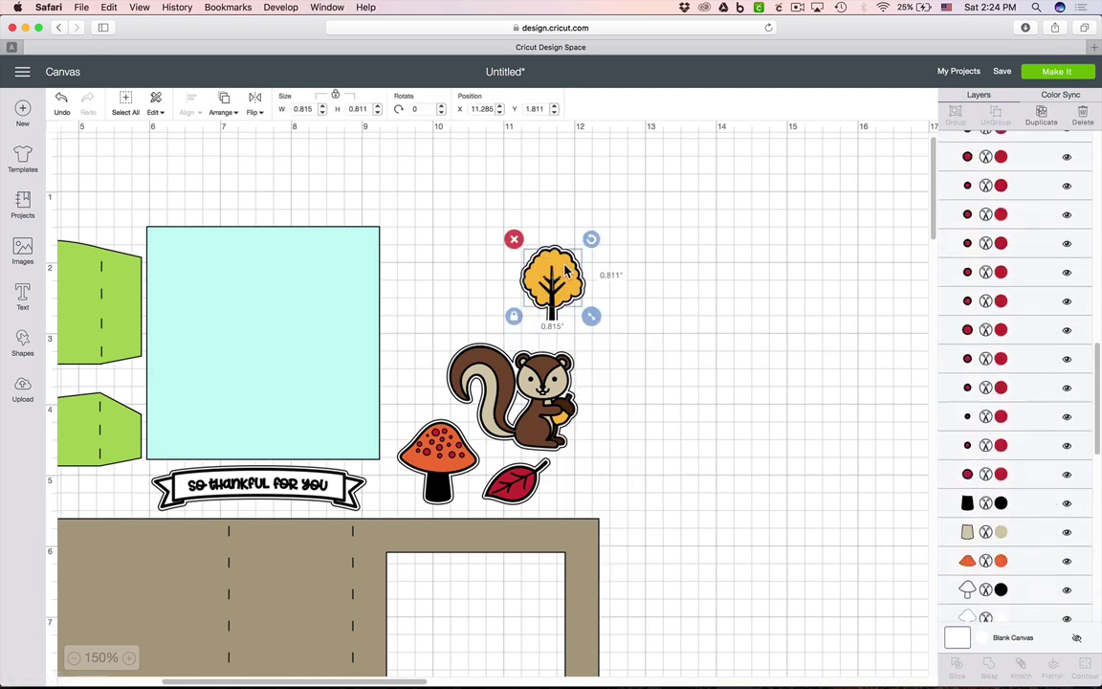
{"action": "left_click_drag", "start_coordinate": [566, 273], "coordinate": [617, 273]}
{"action": "key", "text": "super+z"}
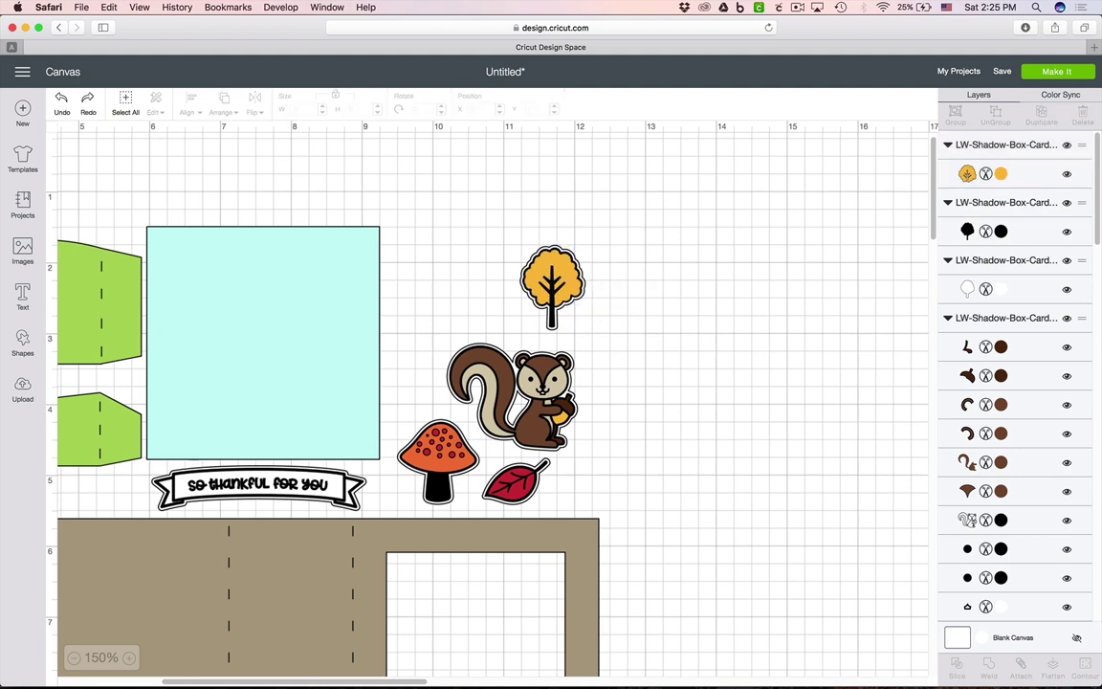
{"action": "left_click", "coordinate": [564, 274]}
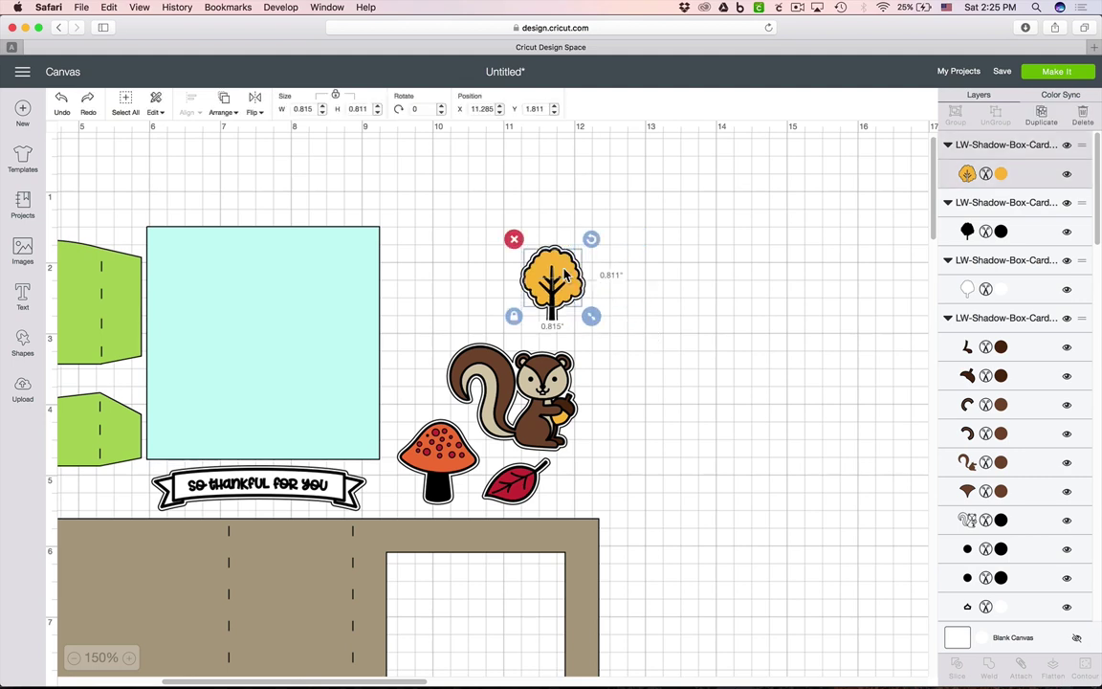
{"action": "left_click", "coordinate": [998, 175]}
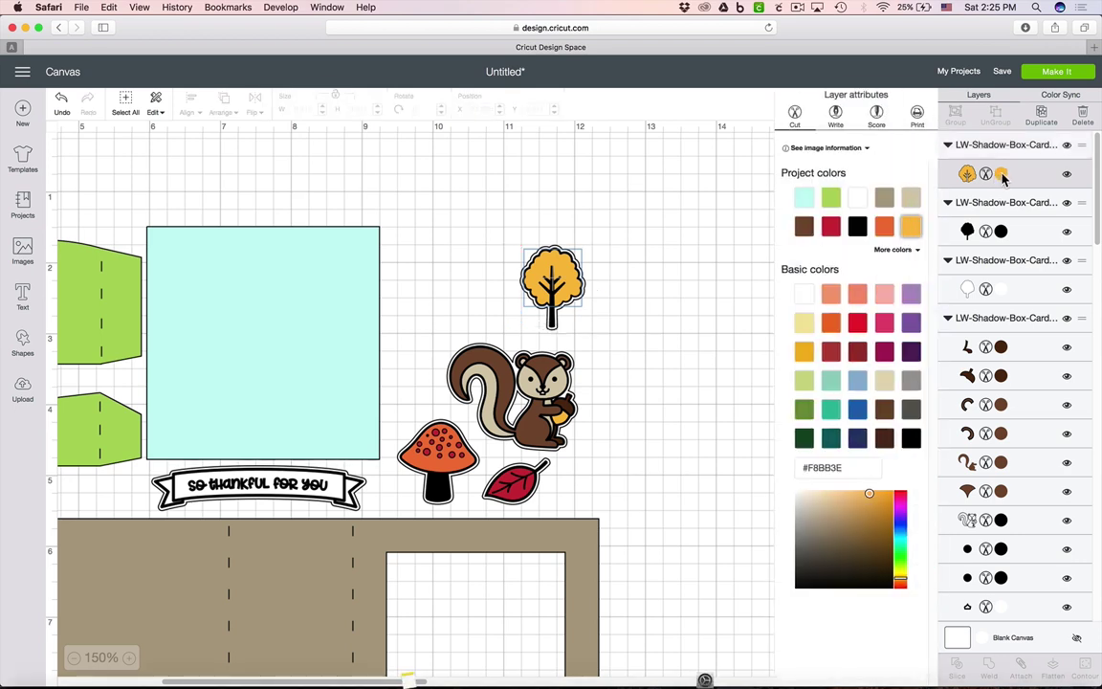
{"action": "left_click", "coordinate": [804, 409]}
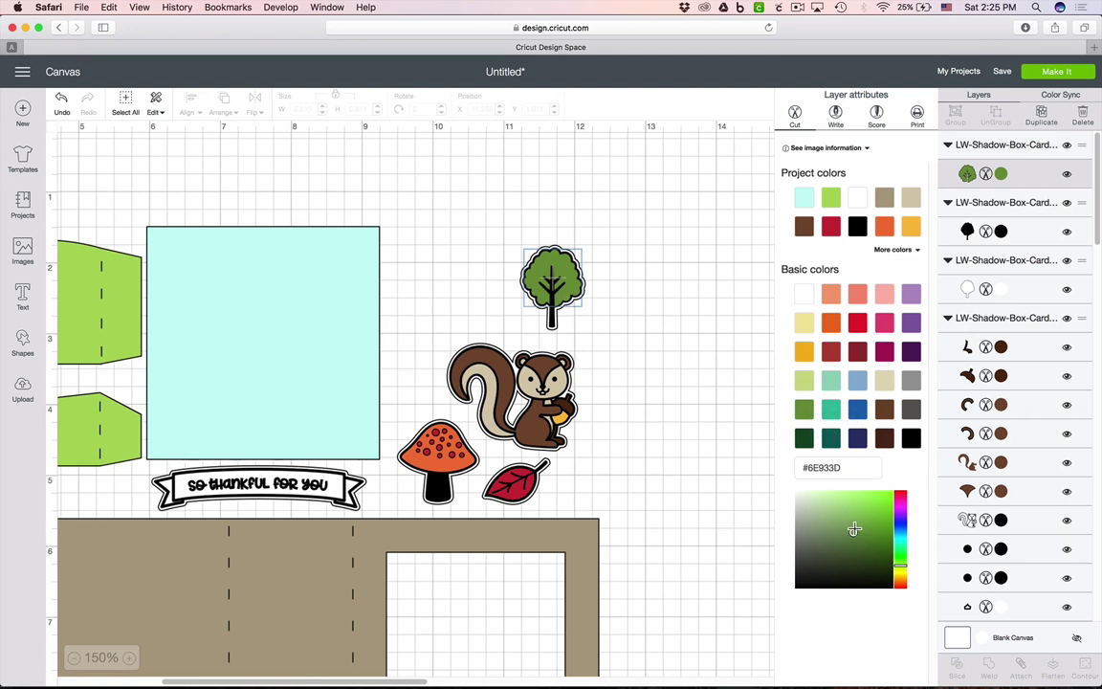
{"action": "left_click_drag", "start_coordinate": [854, 532], "coordinate": [872, 508]}
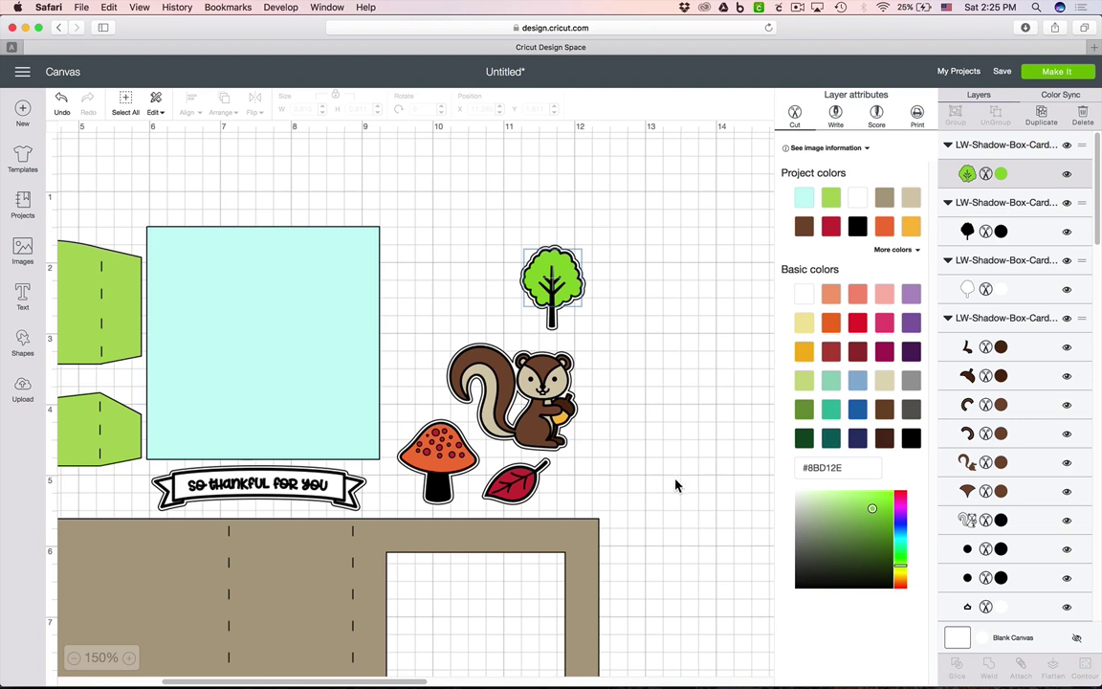
Step: Ungroup the leaf, recolour its red layer to Candycorn orange, then undo the colour change
{"action": "left_click", "coordinate": [629, 418]}
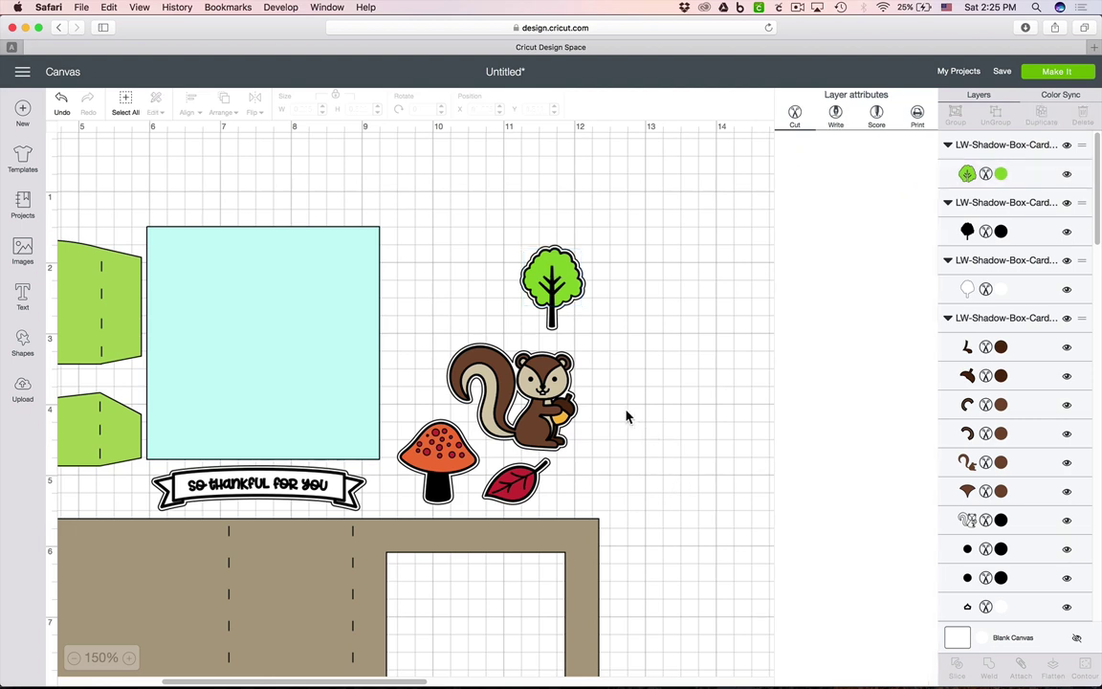
{"action": "left_click", "coordinate": [446, 466]}
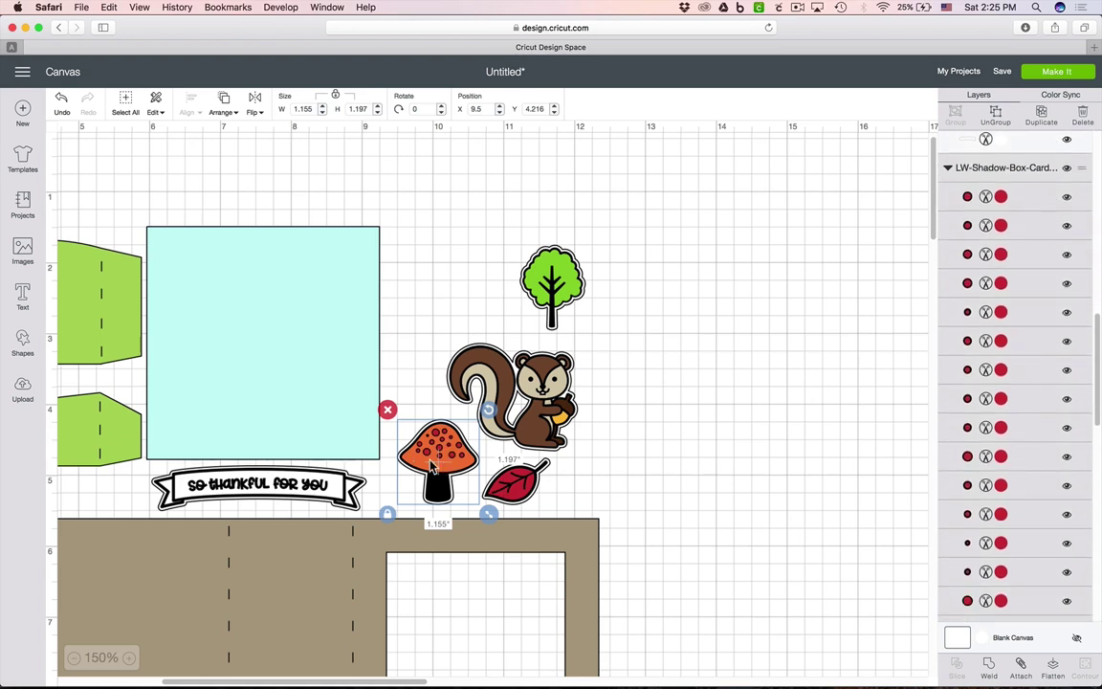
{"action": "left_click", "coordinate": [511, 490]}
{"action": "right_click", "coordinate": [514, 486]}
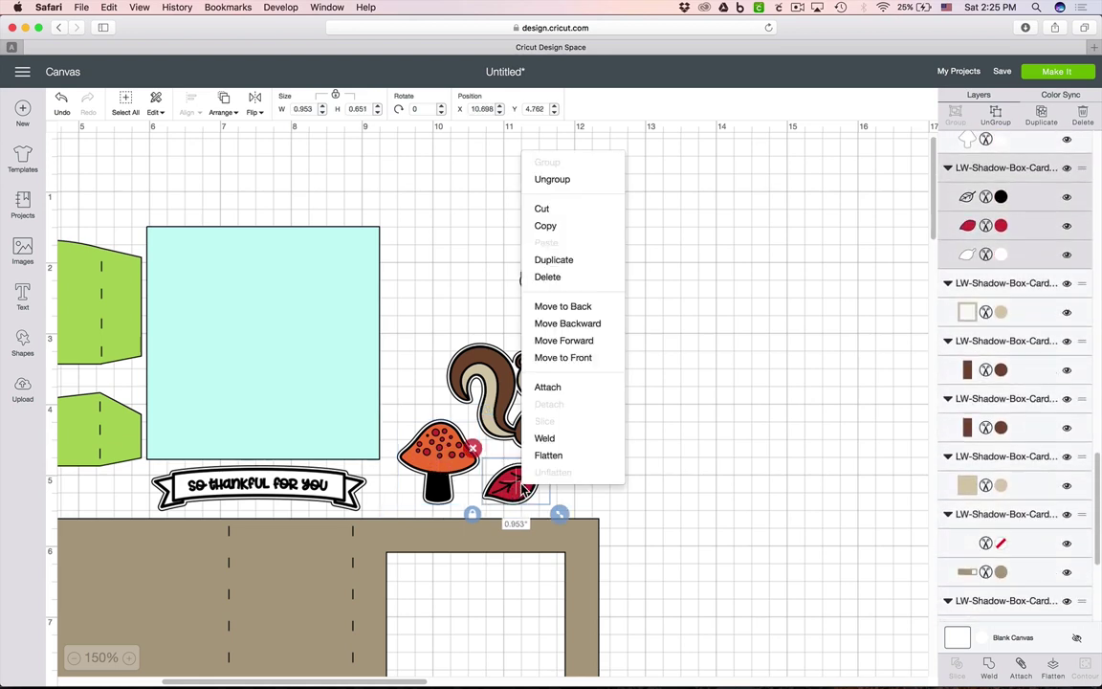
{"action": "left_click", "coordinate": [544, 179]}
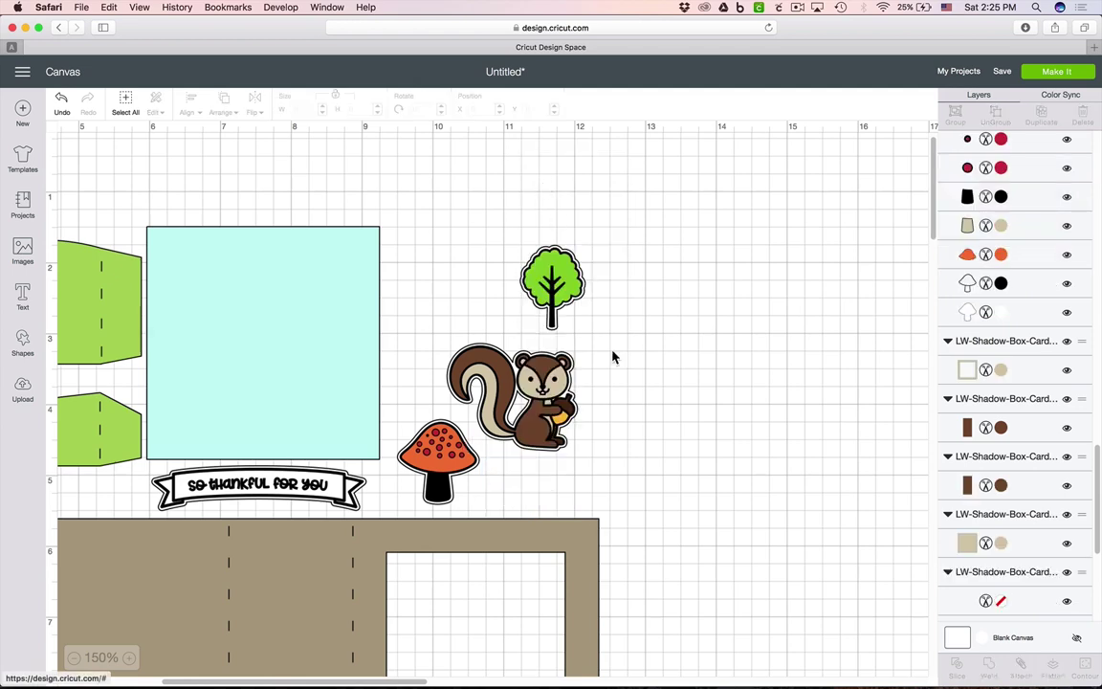
{"action": "left_click", "coordinate": [517, 497]}
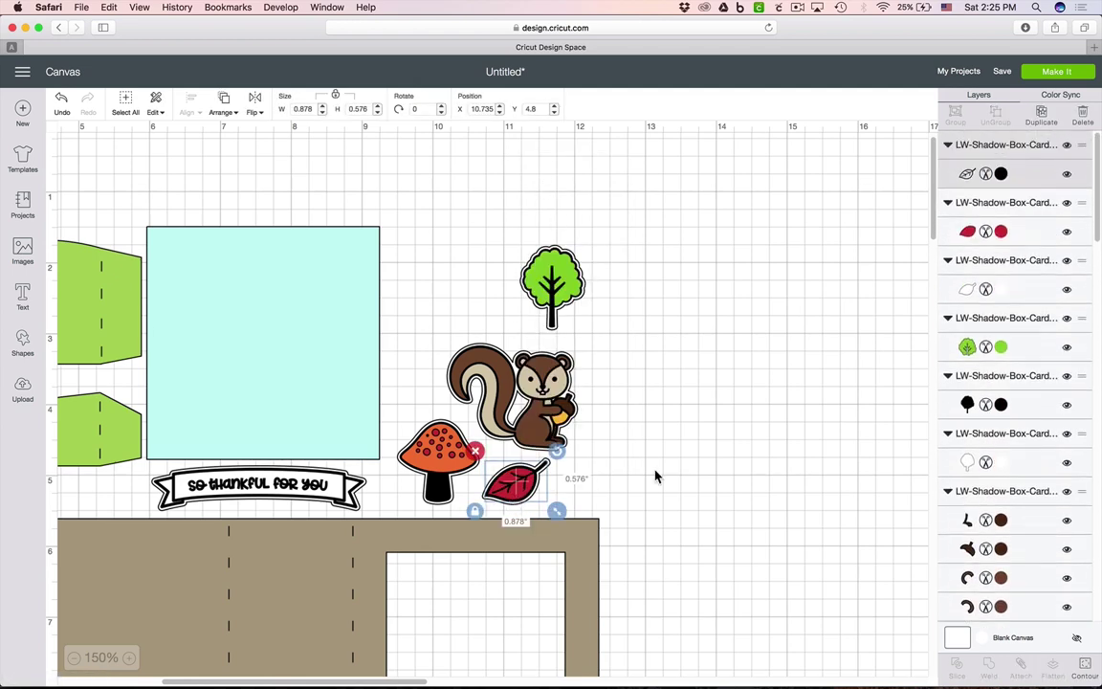
{"action": "left_click", "coordinate": [1000, 231]}
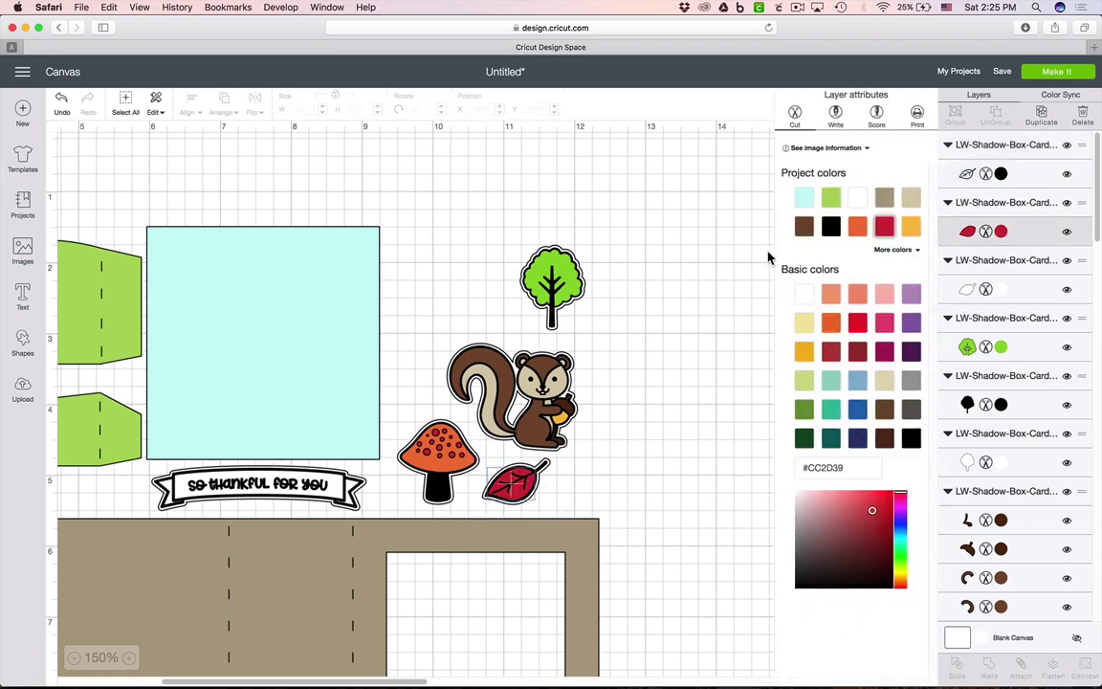
{"action": "left_click", "coordinate": [804, 351]}
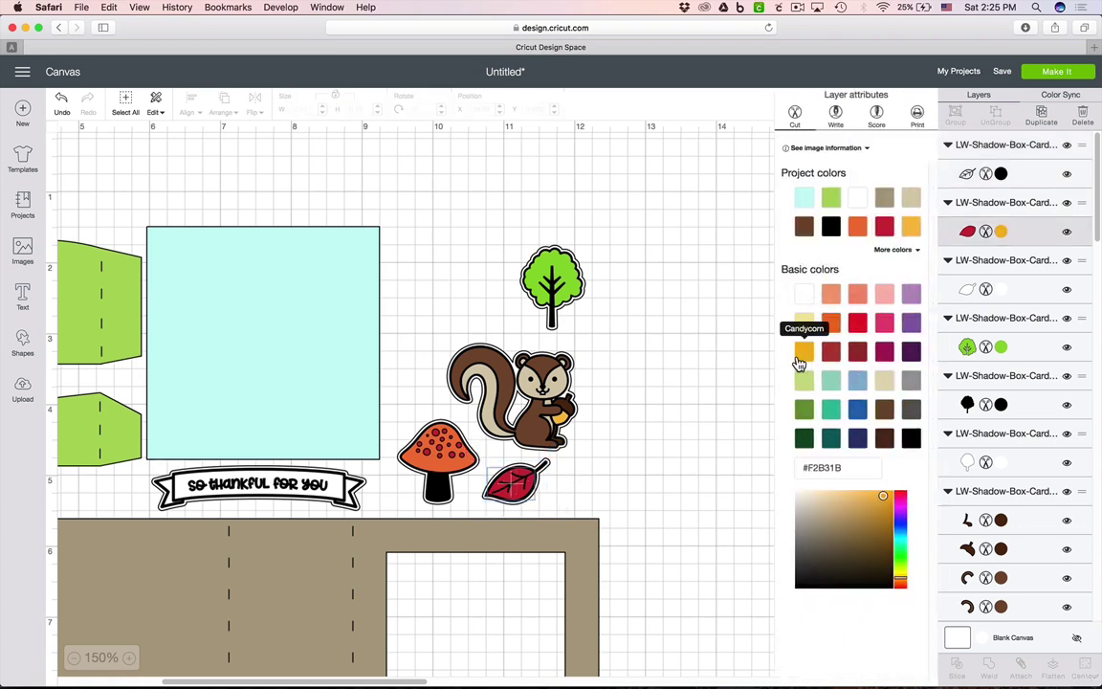
{"action": "left_click", "coordinate": [614, 485]}
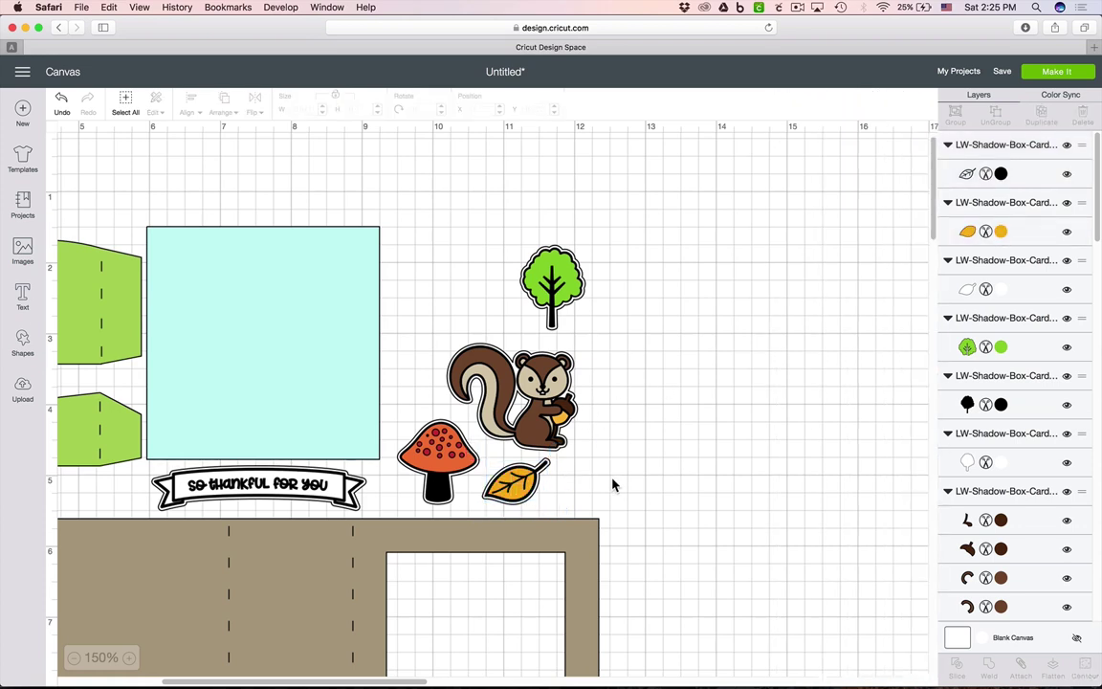
{"action": "left_click", "coordinate": [61, 100]}
Step: Undo back through history to restore the leaf and the tree's yellow foliage
{"action": "left_click", "coordinate": [61, 100]}
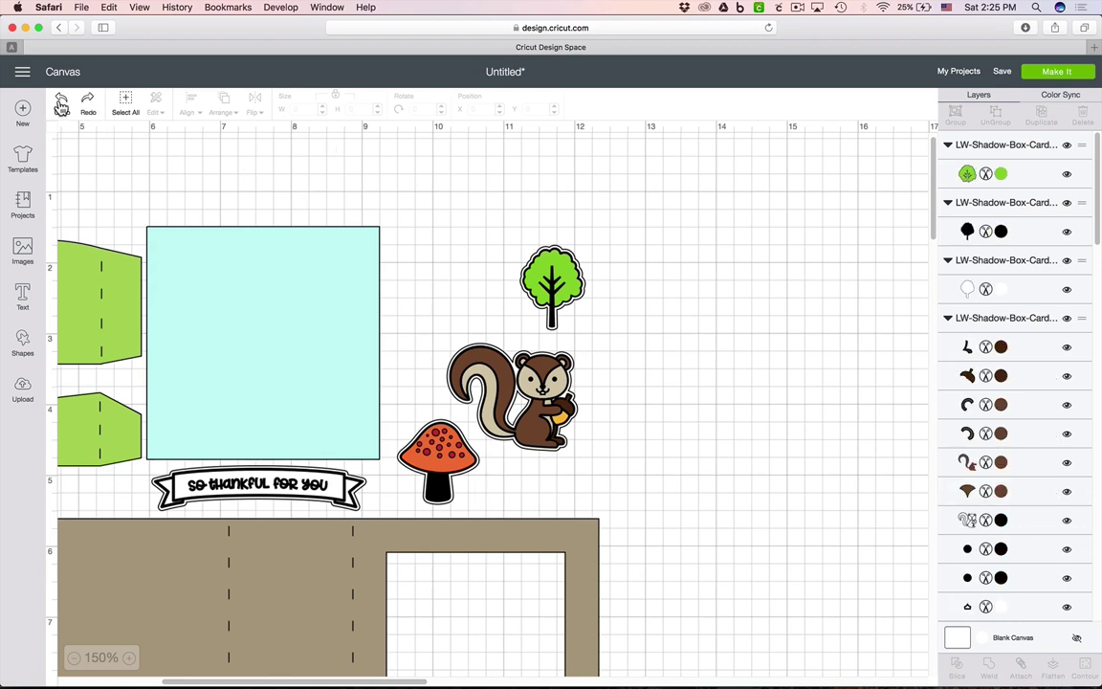
{"action": "left_click", "coordinate": [61, 101]}
{"action": "left_click", "coordinate": [62, 101]}
{"action": "left_click", "coordinate": [61, 102]}
Step: Flatten the tree, squirrel, mushroom and leaf, flatten the banner, and send the project to Make It
{"action": "left_click_drag", "start_coordinate": [595, 229], "coordinate": [433, 471]}
{"action": "left_click", "coordinate": [1050, 672]}
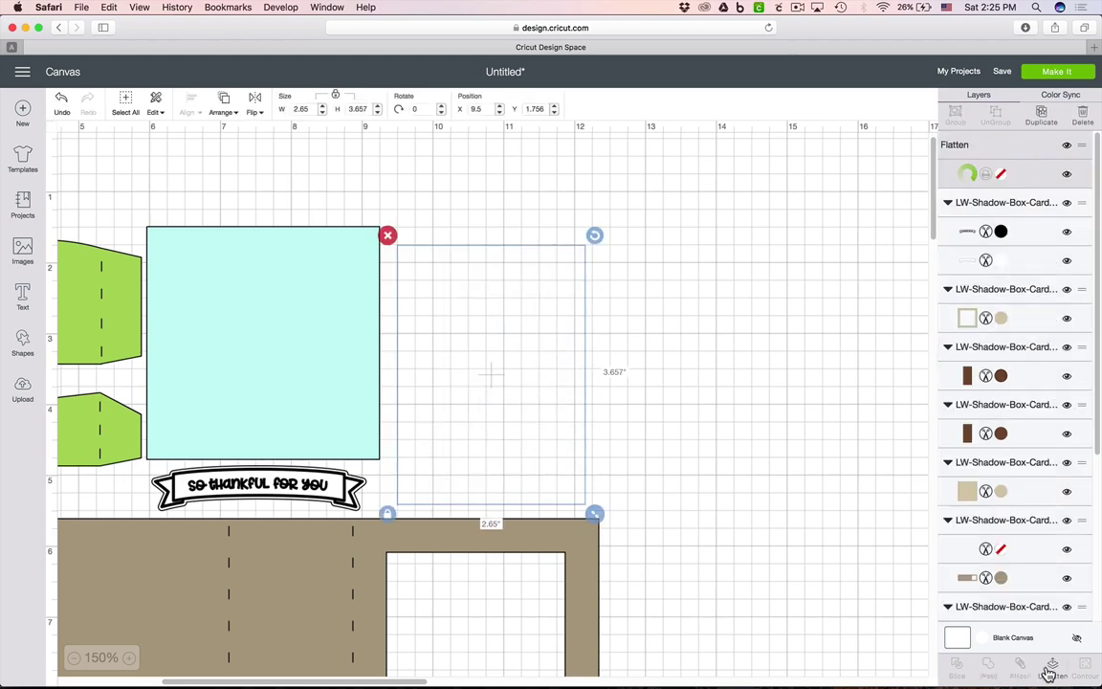
{"action": "left_click_drag", "start_coordinate": [173, 488], "coordinate": [144, 491]}
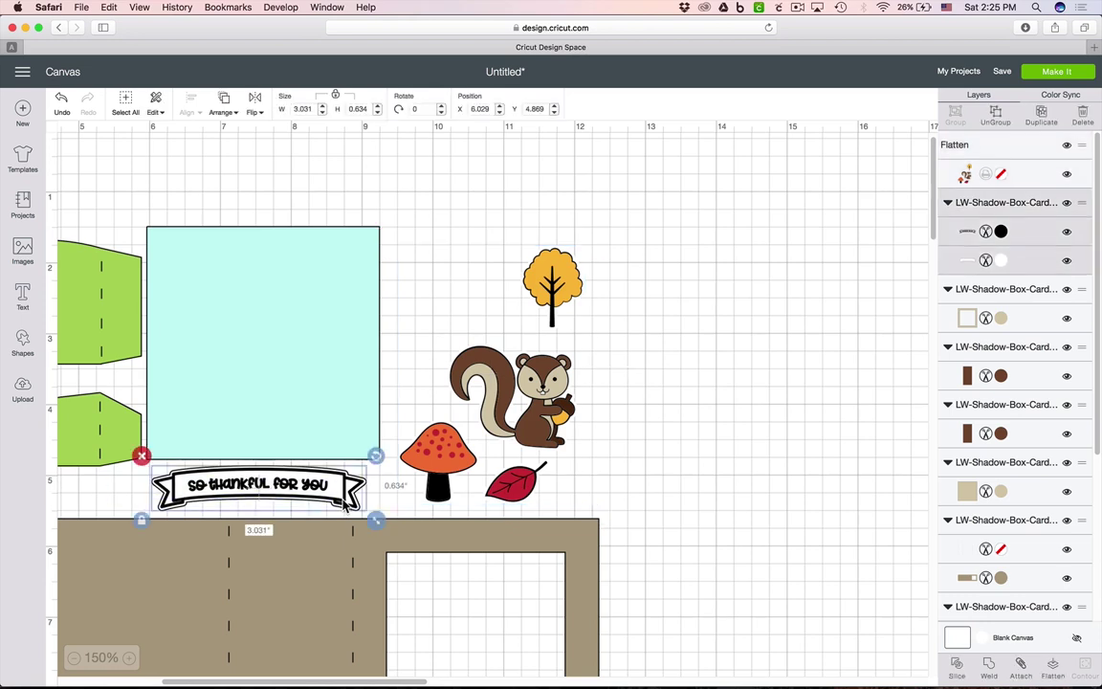
{"action": "left_click", "coordinate": [1052, 670]}
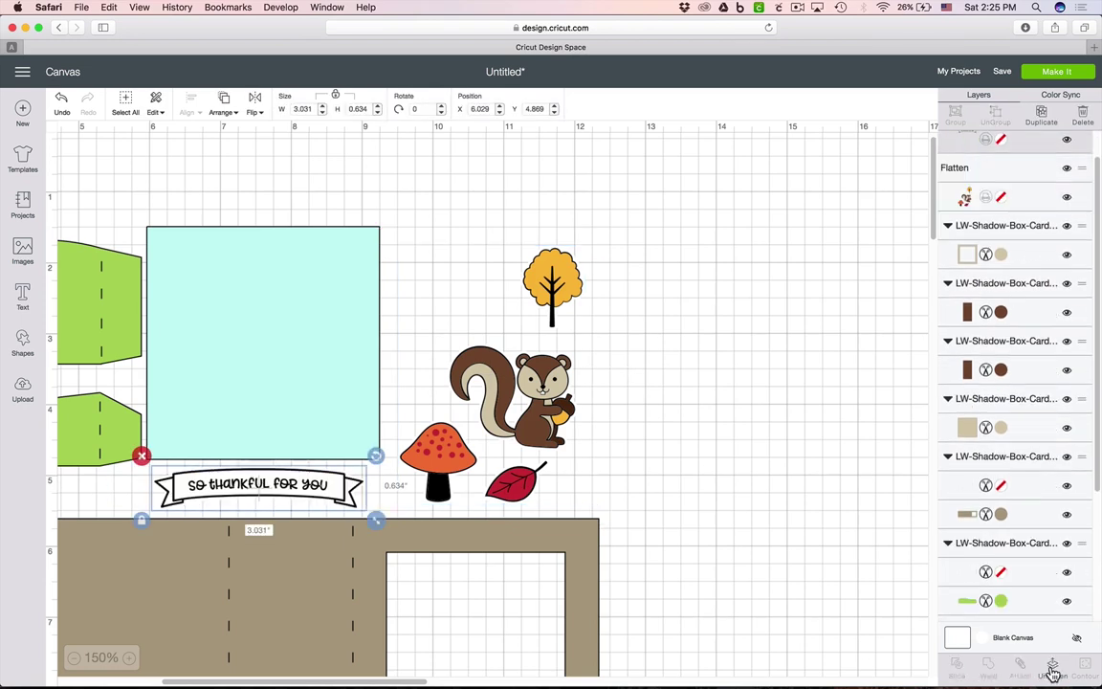
{"action": "left_click", "coordinate": [1056, 71]}
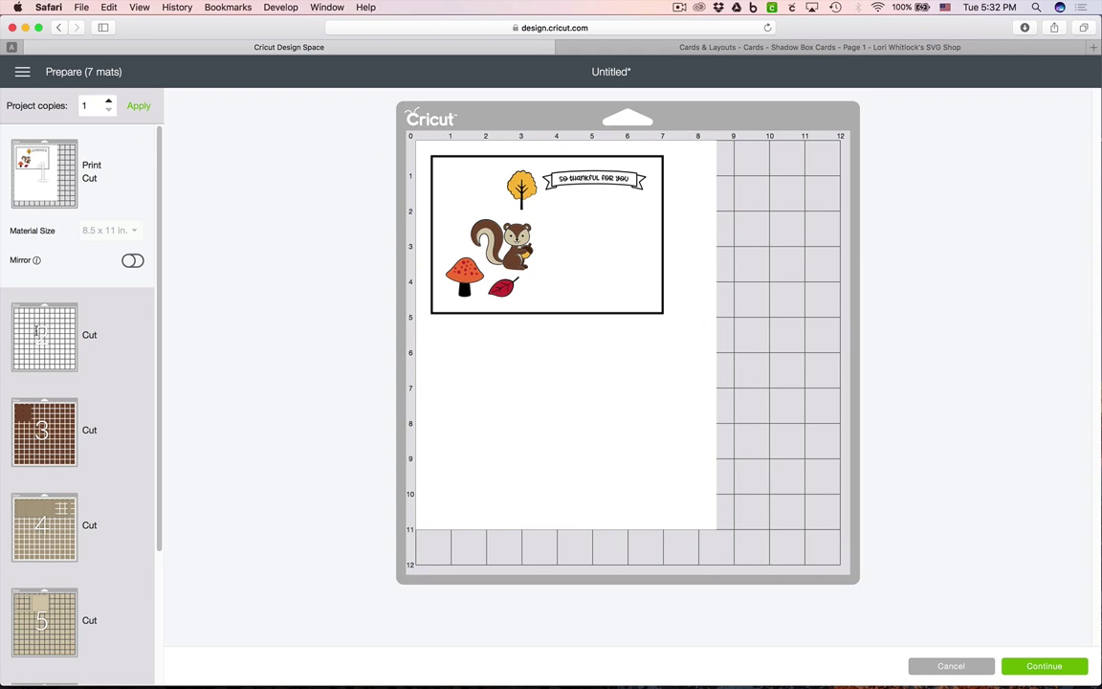
Step: Preview mat 2, the 12 x 12 in. cut mat holding only the white cloud
{"action": "left_click", "coordinate": [29, 299]}
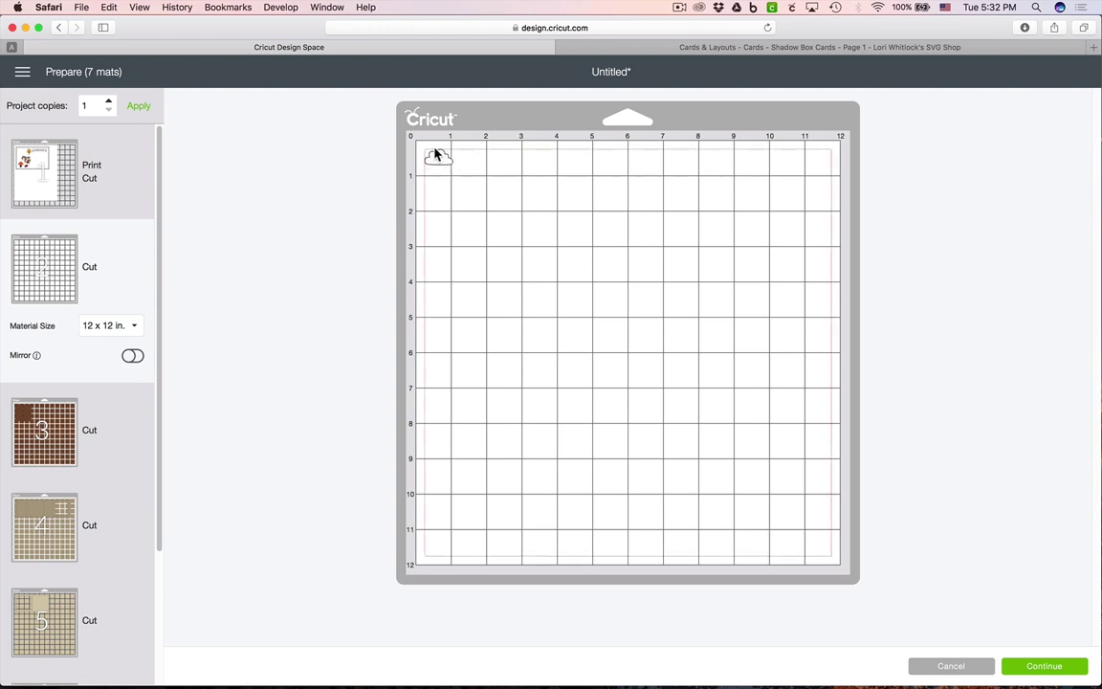
Step: Preview mats 3 through 7 in turn, ending on green mat 6 with the two scored waves
{"action": "left_click", "coordinate": [54, 432]}
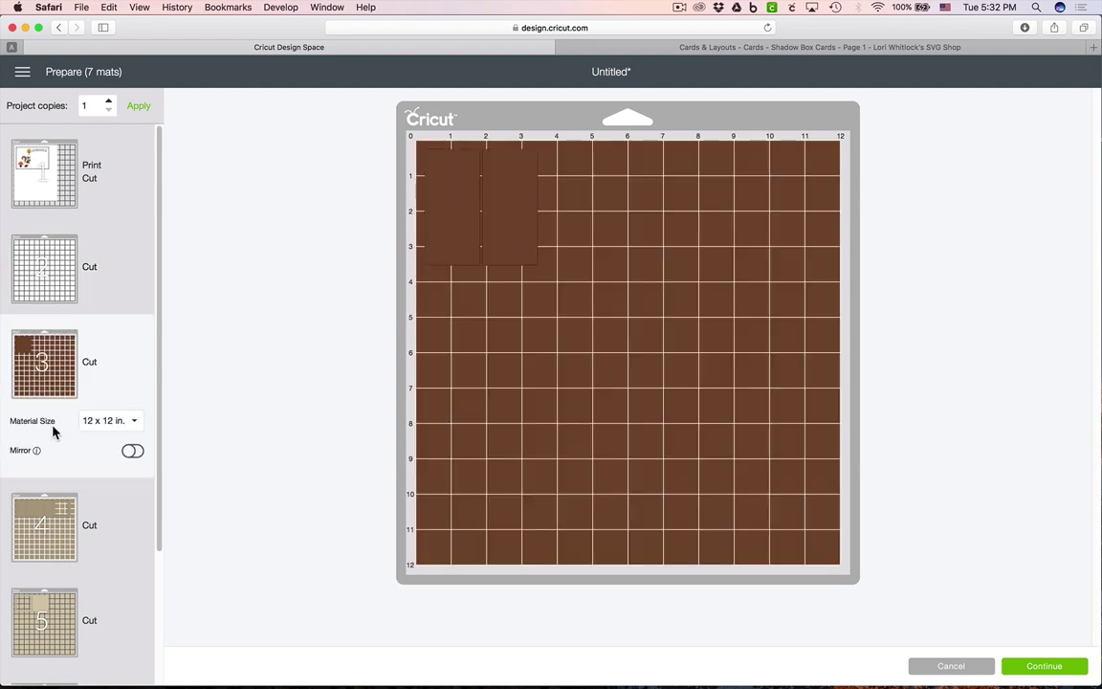
{"action": "left_click", "coordinate": [43, 524]}
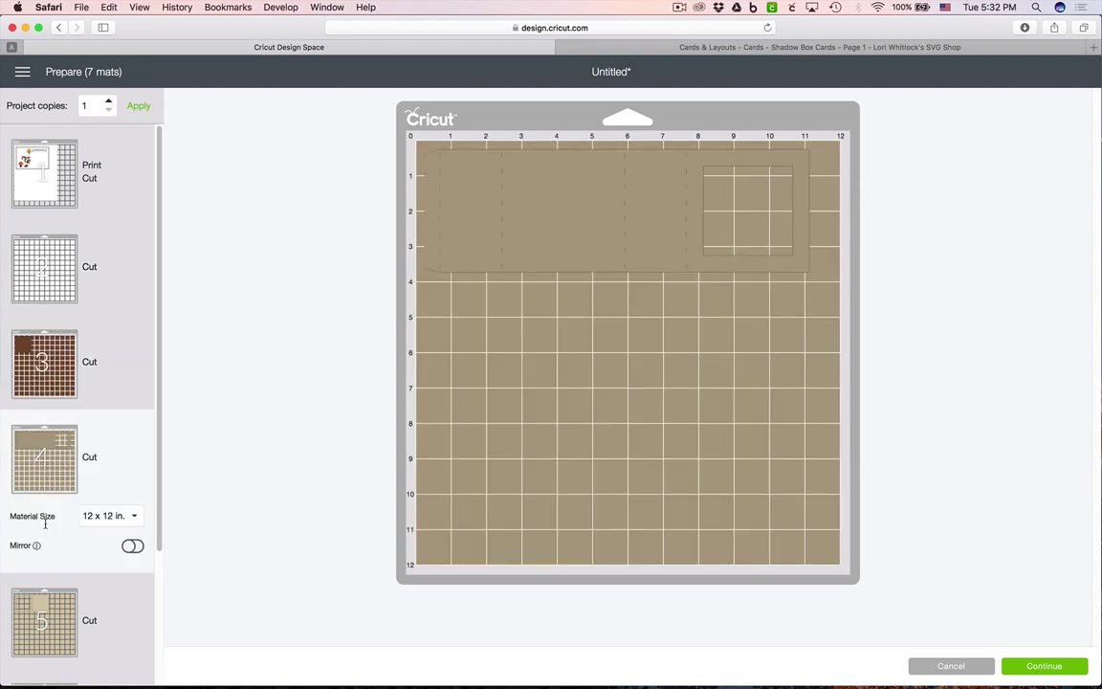
{"action": "left_click", "coordinate": [41, 588]}
{"action": "scroll", "coordinate": [53, 574], "scroll_direction": "down", "scroll_amount": 4}
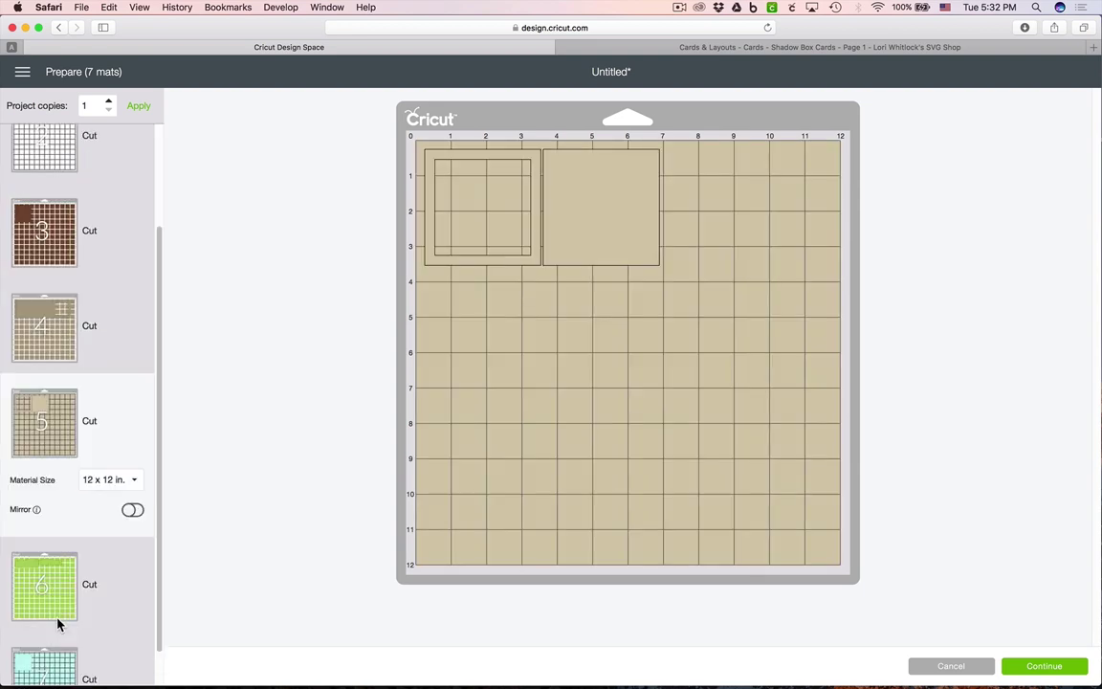
{"action": "left_click", "coordinate": [53, 558]}
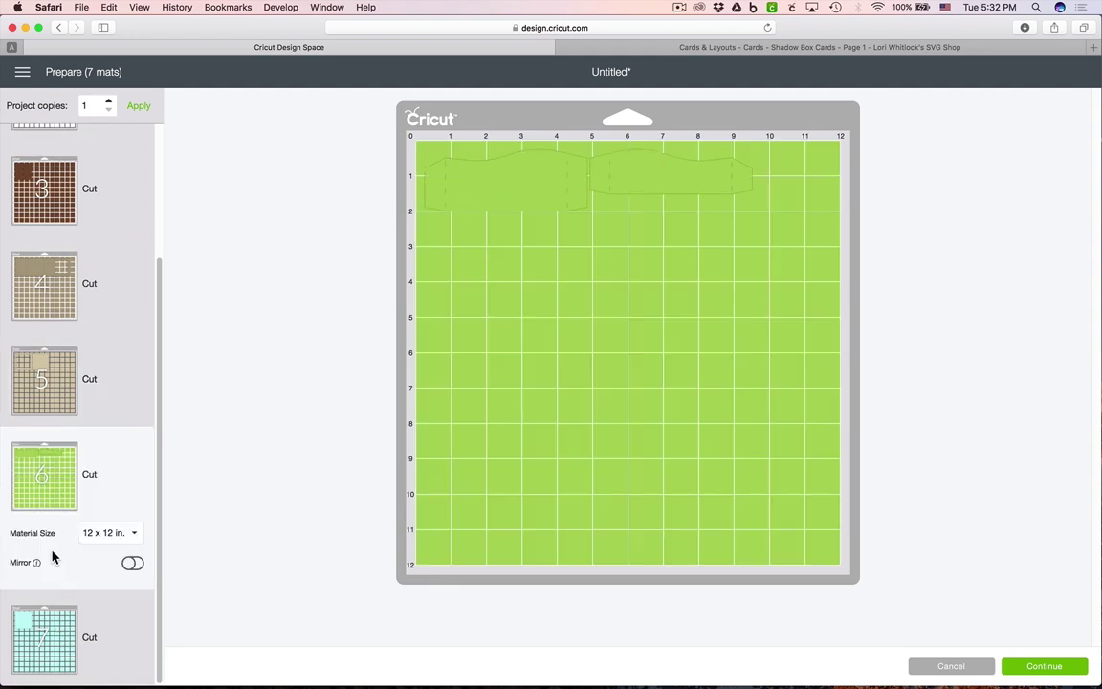
{"action": "left_click", "coordinate": [50, 623]}
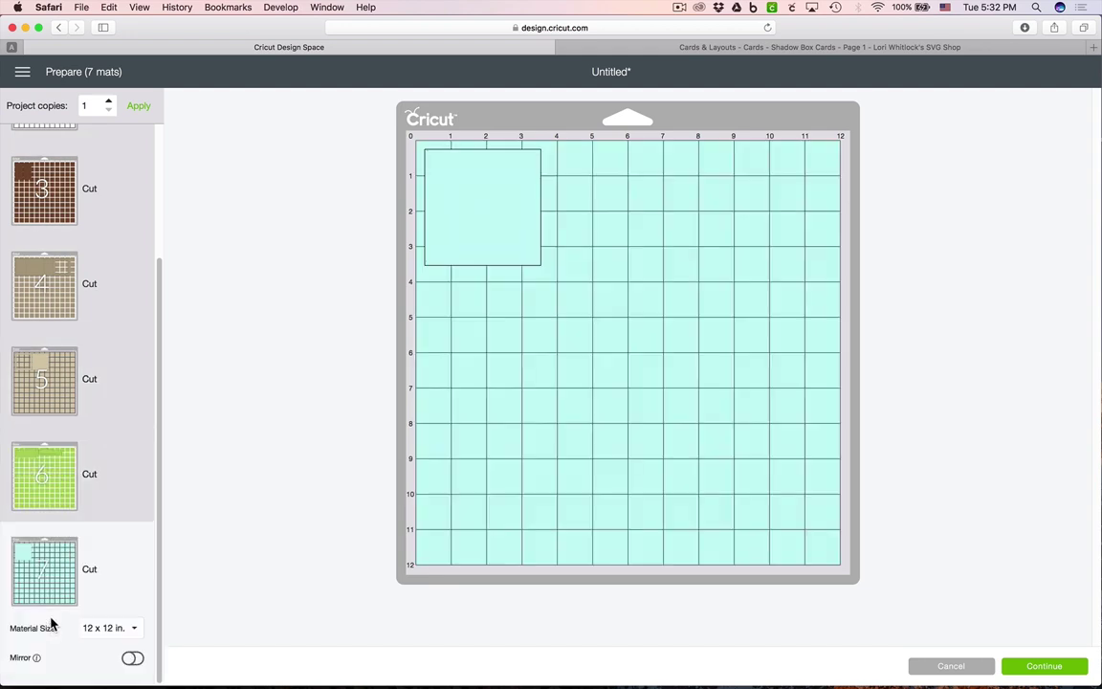
{"action": "left_click", "coordinate": [69, 514]}
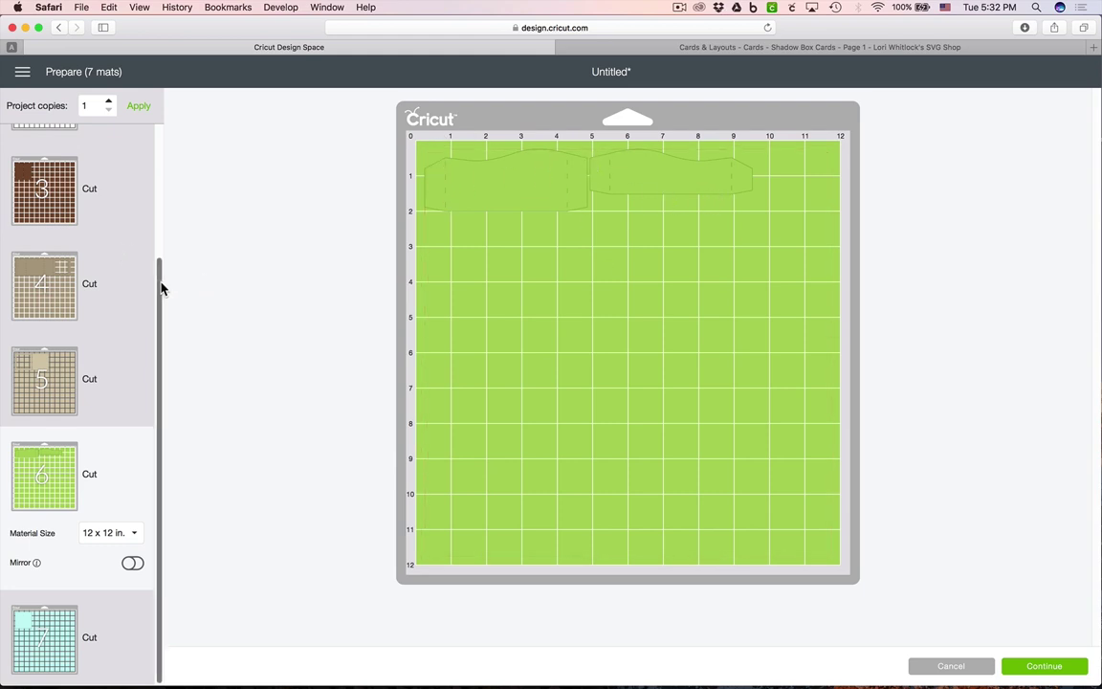
{"action": "left_click_drag", "start_coordinate": [159, 288], "coordinate": [142, 147]}
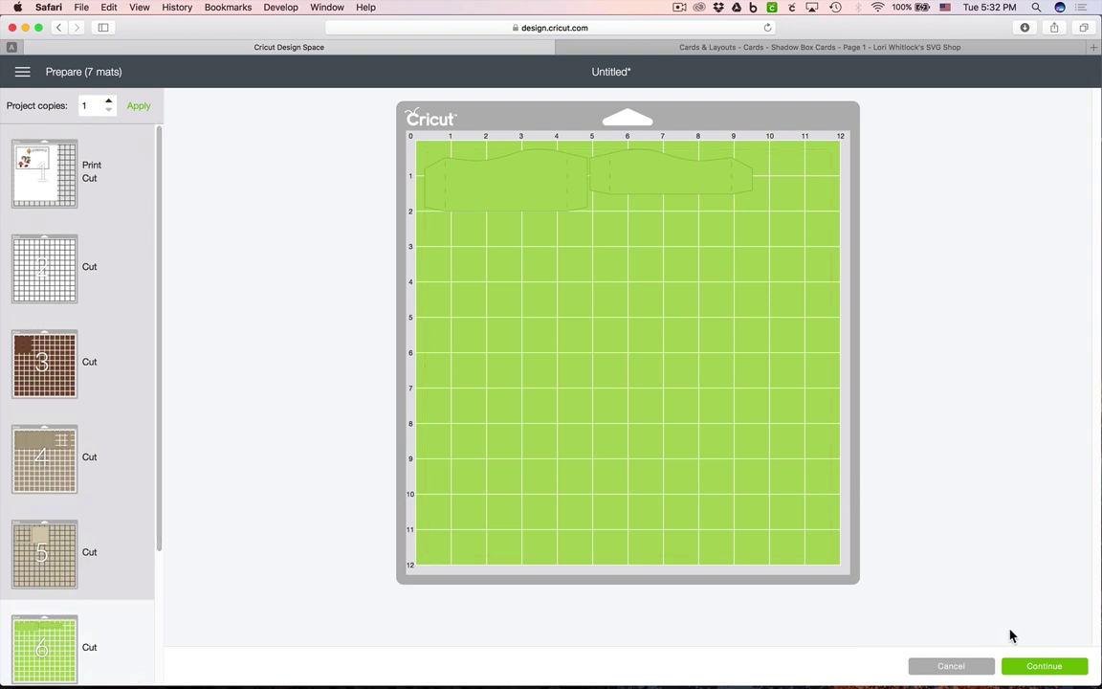